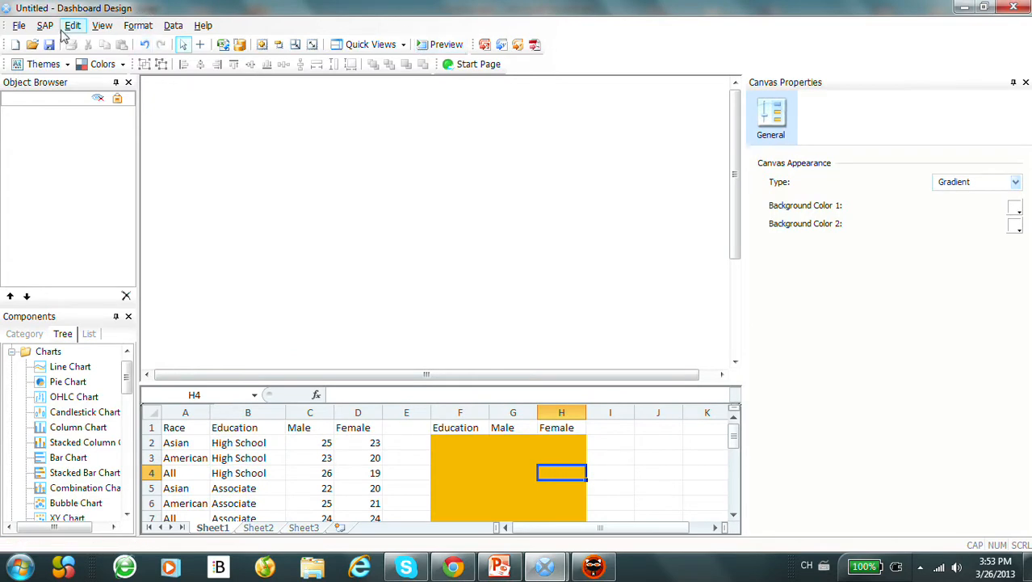
pyautogui.click(176, 29)
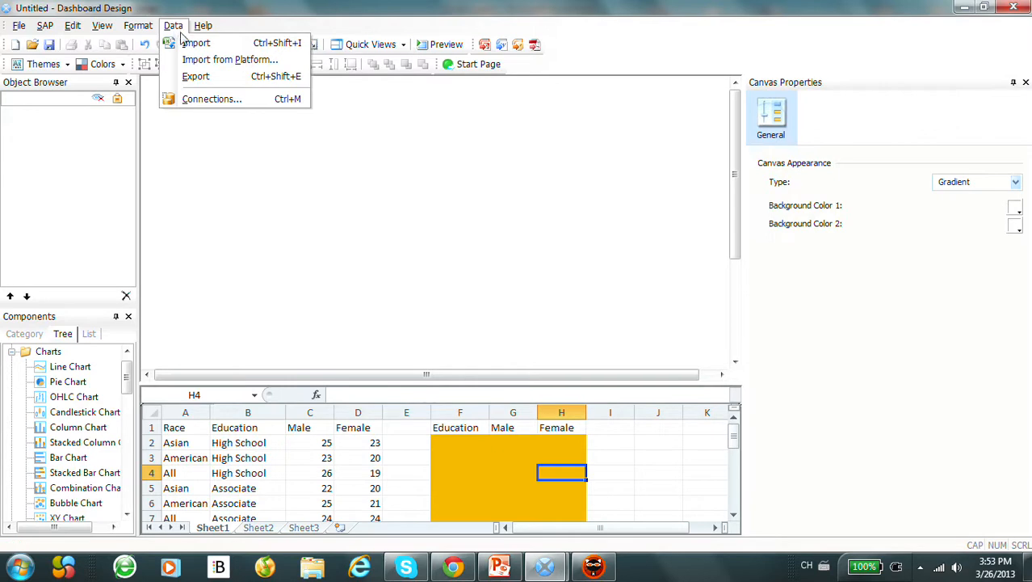
pyautogui.click(198, 43)
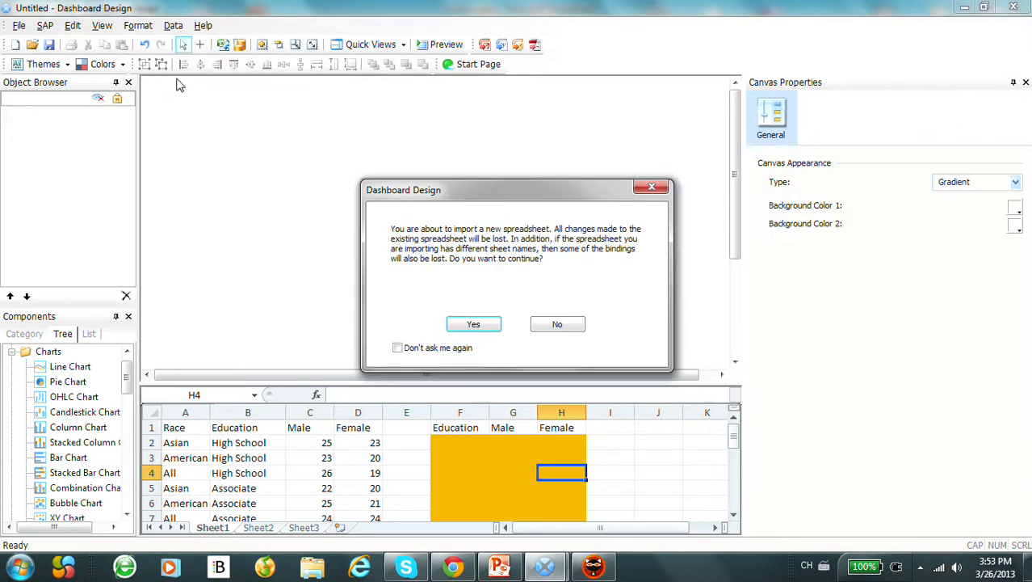
pyautogui.click(474, 324)
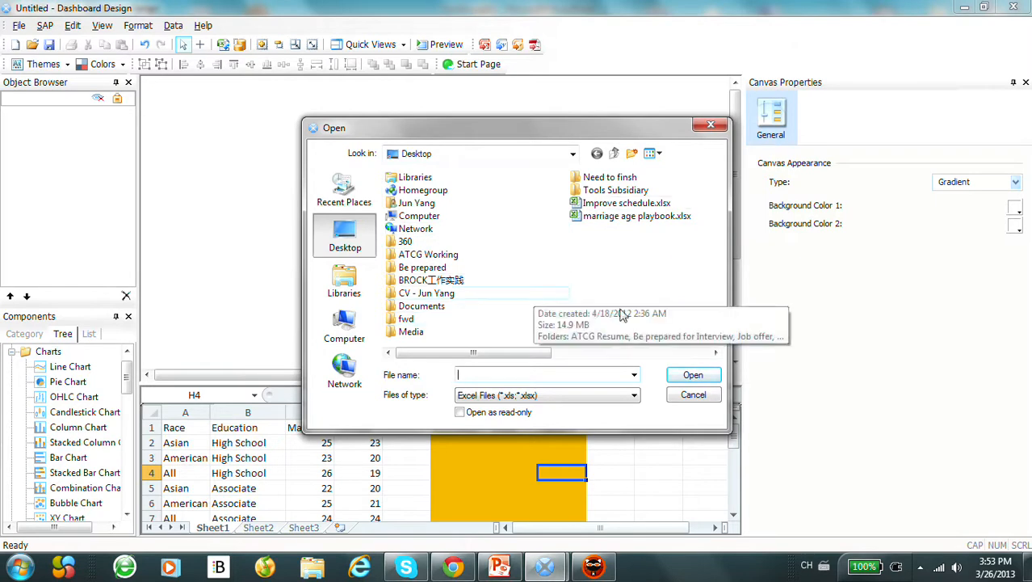
pyautogui.click(692, 395)
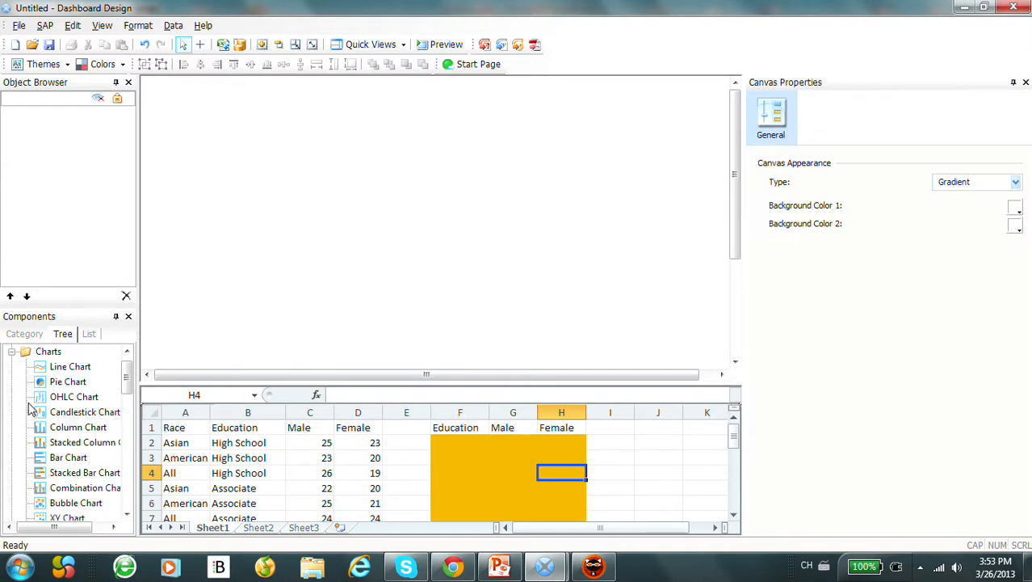
# Place a column chart in the middle of the canvas, with a combo box and a toggle button above it
pyautogui.moveTo(61, 427); pyautogui.dragTo(261, 189)
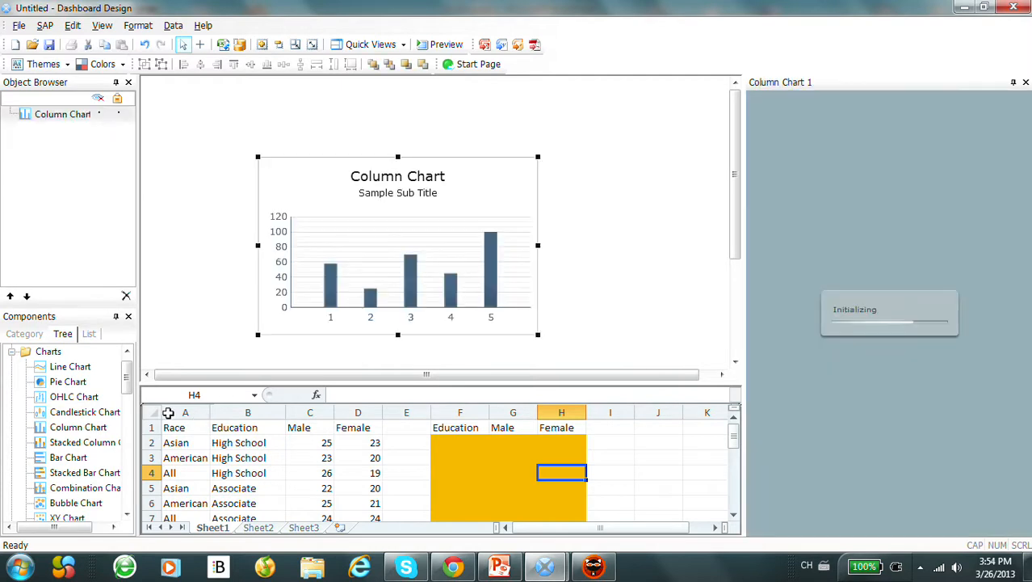
pyautogui.click(12, 353)
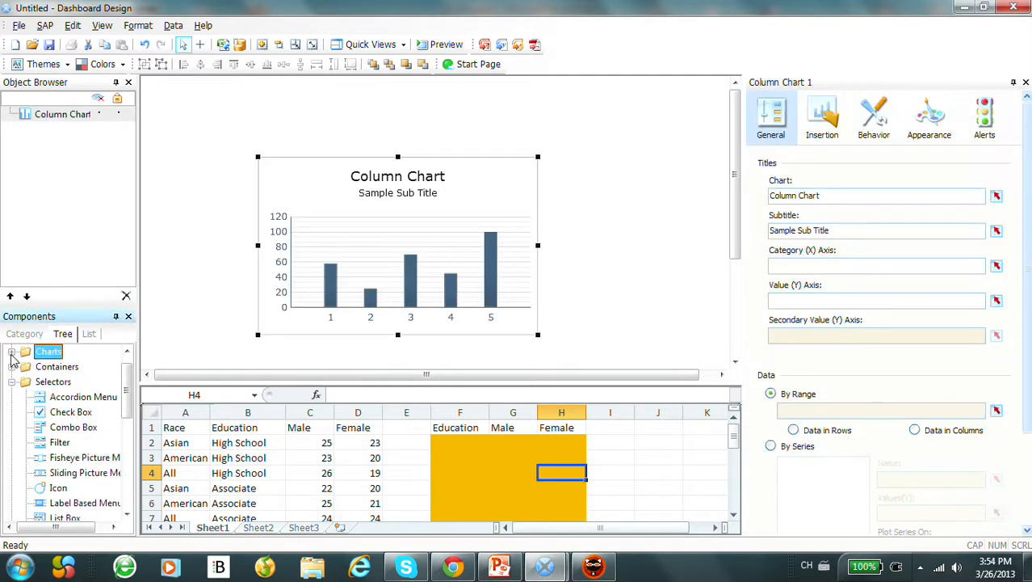
pyautogui.moveTo(64, 305); pyautogui.dragTo(64, 197)
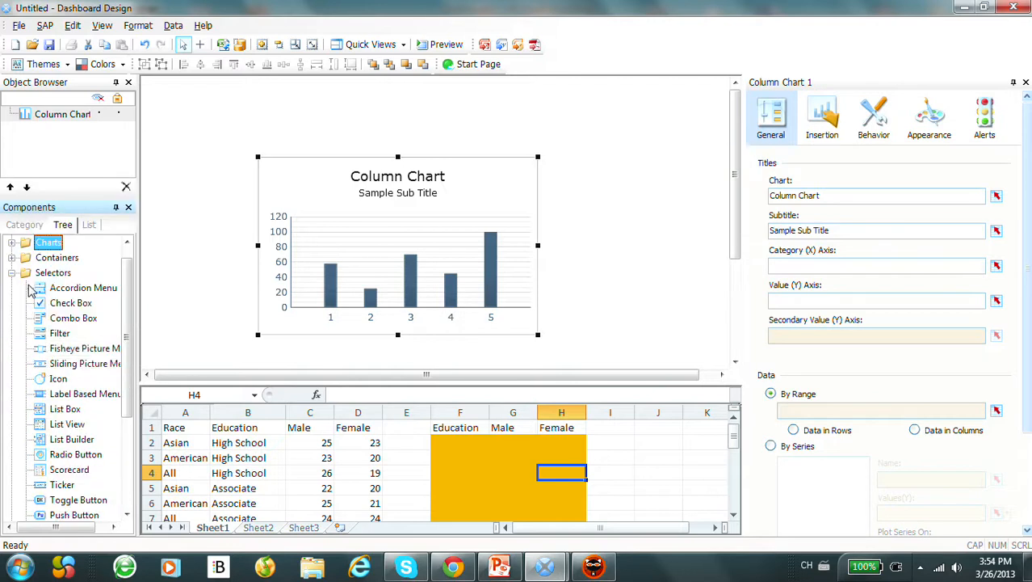
pyautogui.moveTo(71, 323); pyautogui.dragTo(185, 106)
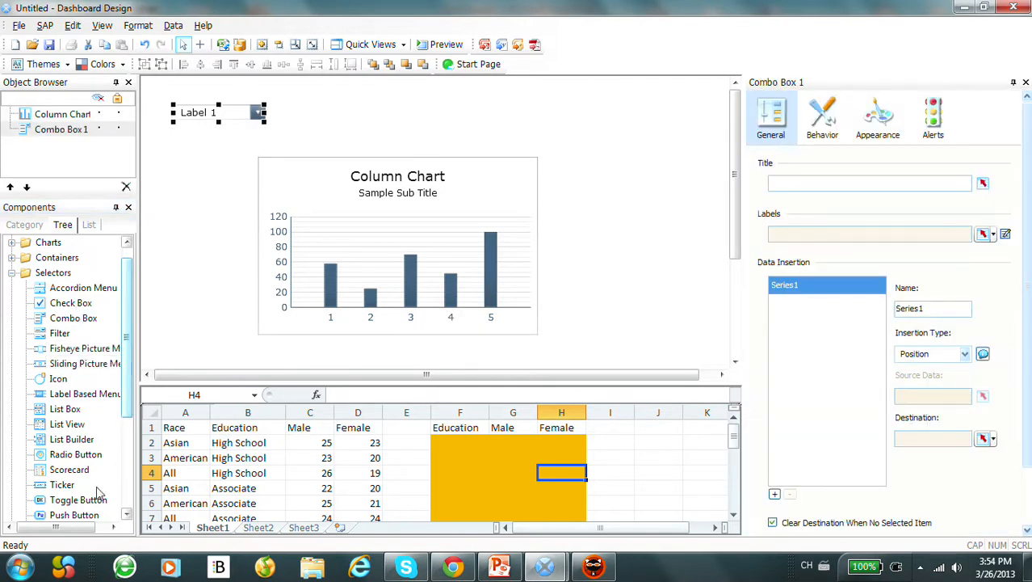
pyautogui.moveTo(80, 501); pyautogui.dragTo(437, 110)
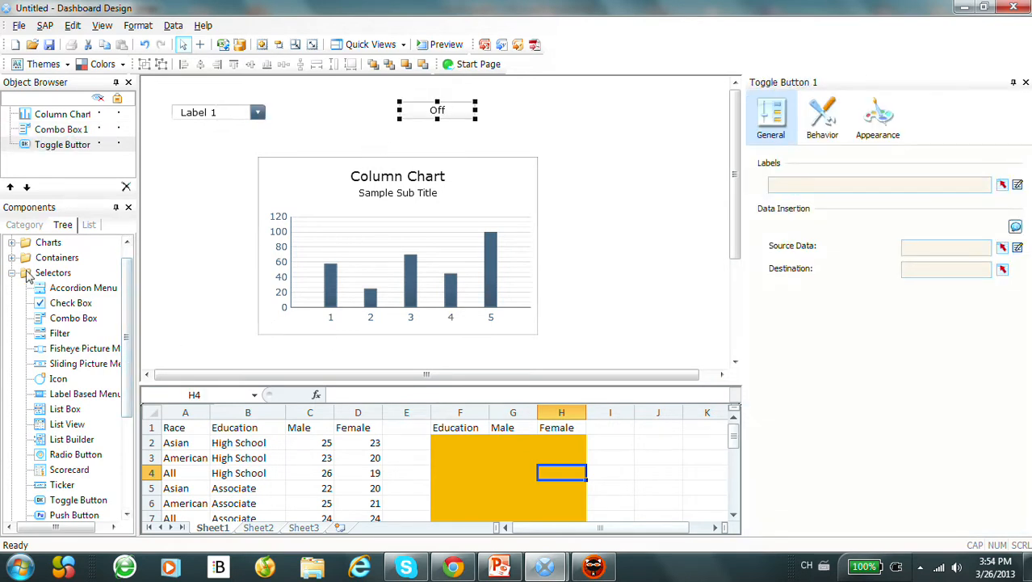
# Add a List View to the canvas and reposition it and the column chart so they only partly overlap
pyautogui.scroll(-2, 29, 276)
pyautogui.hotkey('ctrl', 's')
pyautogui.click(694, 416)
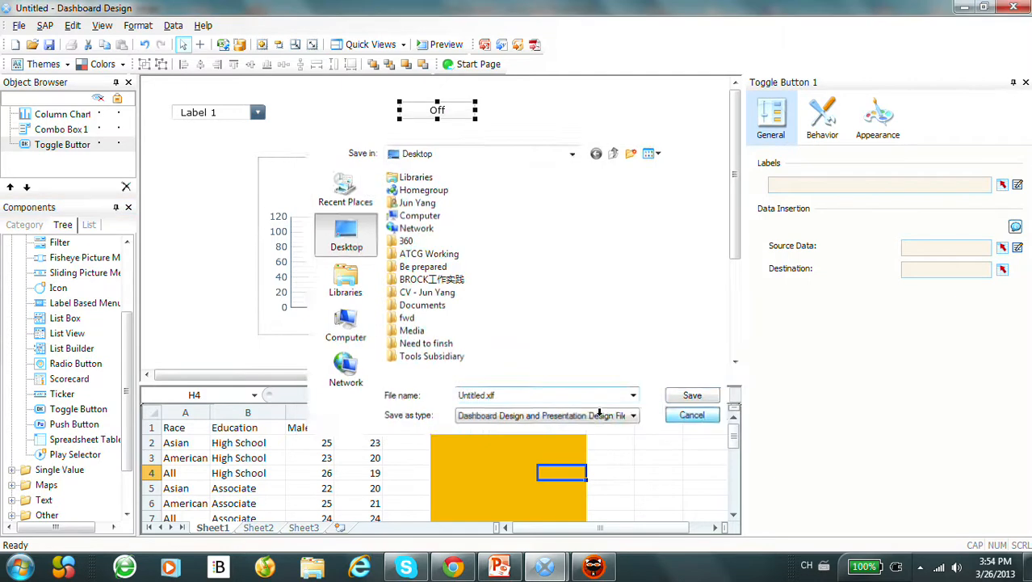
pyautogui.moveTo(63, 323); pyautogui.dragTo(275, 203)
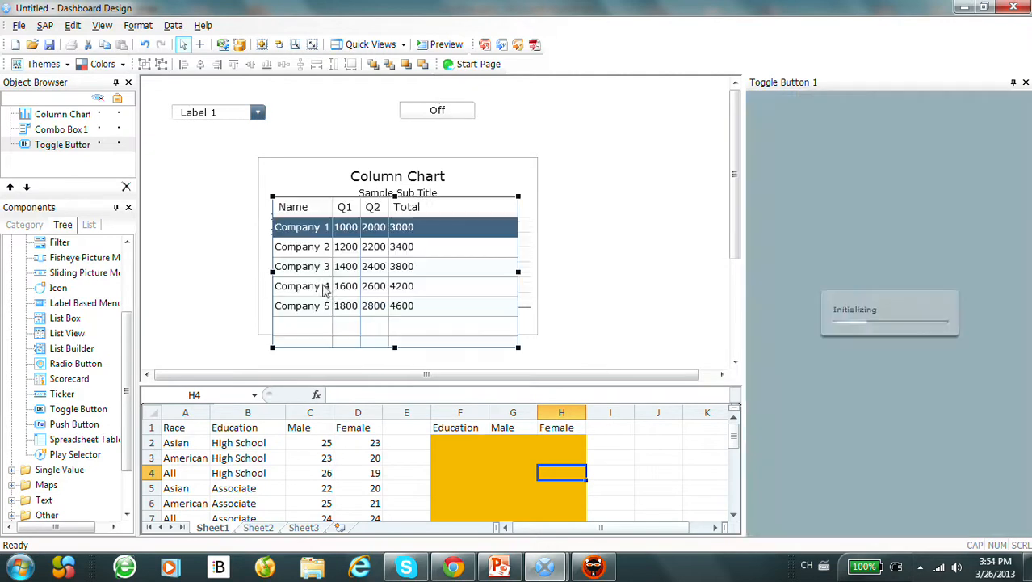
pyautogui.moveTo(420, 181); pyautogui.dragTo(524, 165)
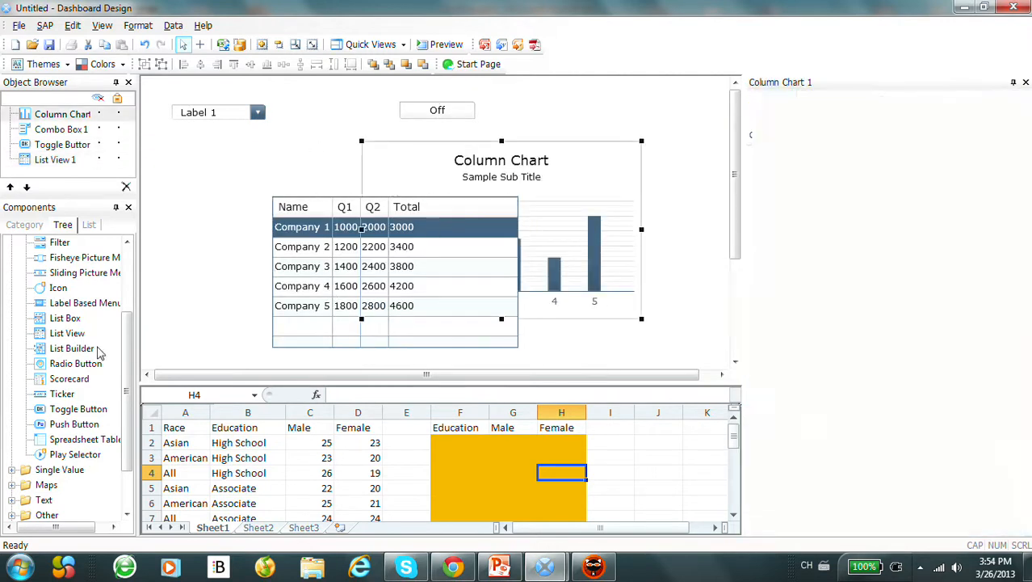
pyautogui.scroll(3, 129, 333)
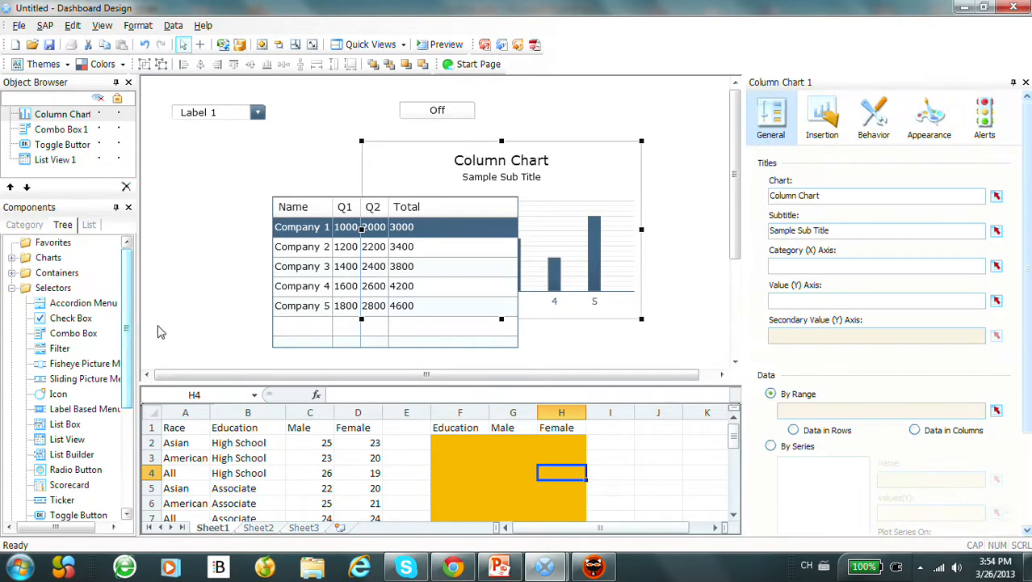
pyautogui.moveTo(295, 239); pyautogui.dragTo(220, 262)
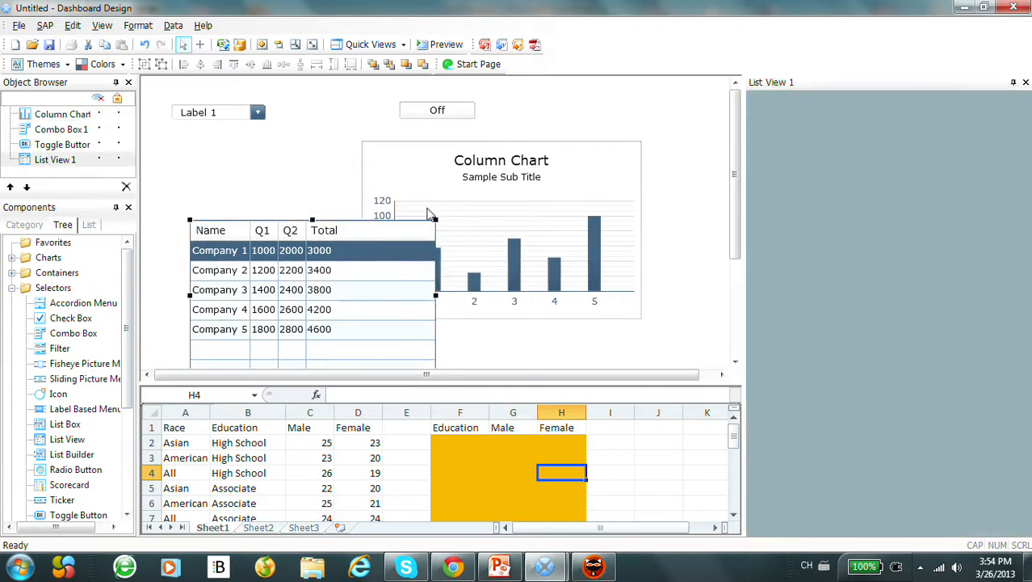
# Hide the list view on the canvas and move the column chart back to the middle
pyautogui.click(482, 194)
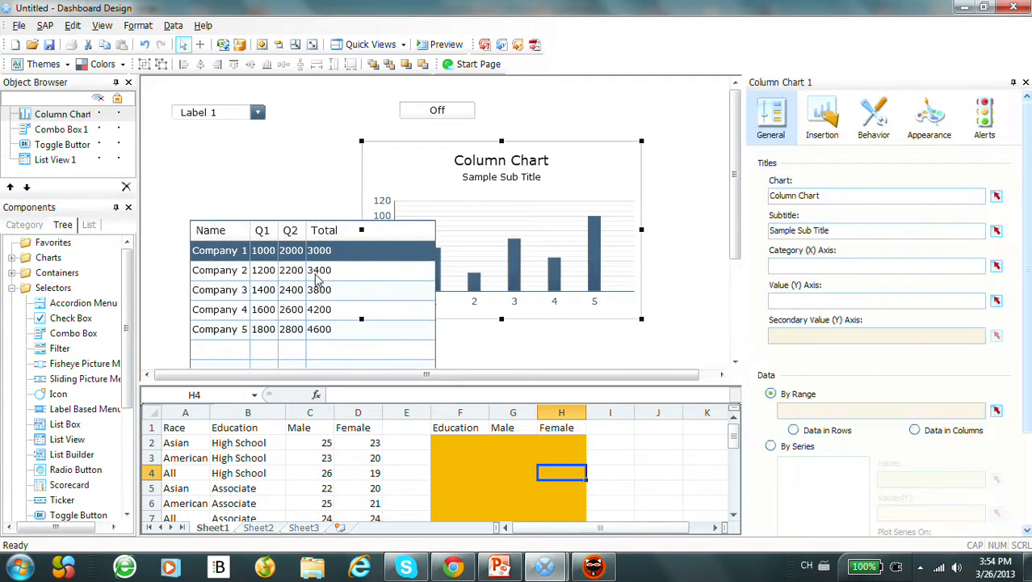
pyautogui.click(264, 274)
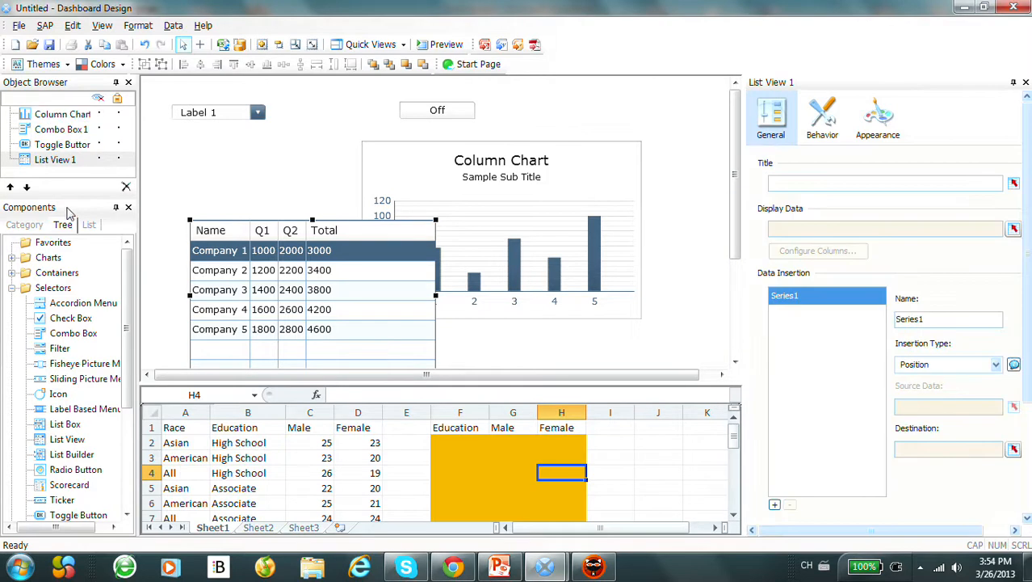
pyautogui.moveTo(80, 197); pyautogui.dragTo(80, 276)
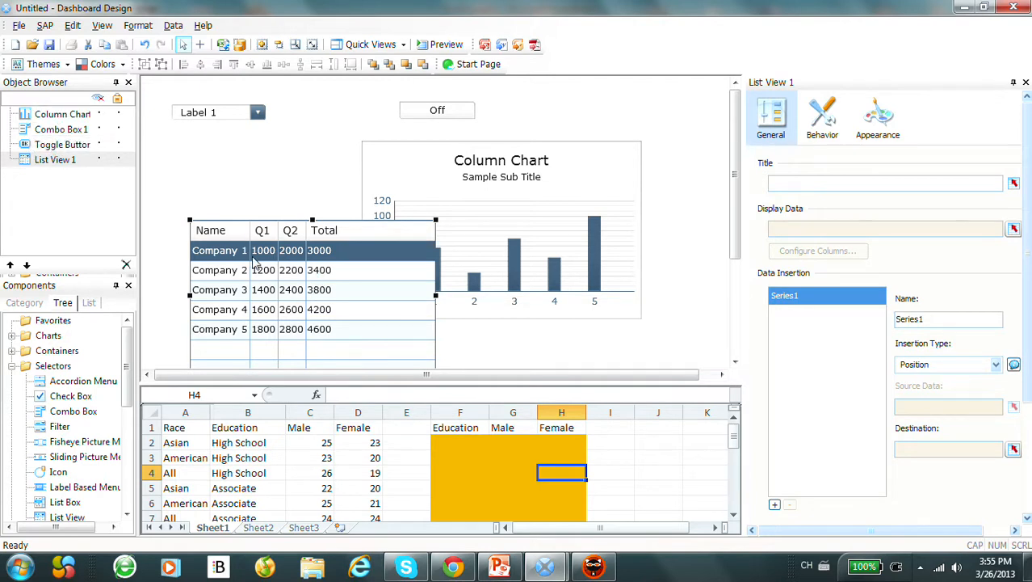
pyautogui.click(100, 160)
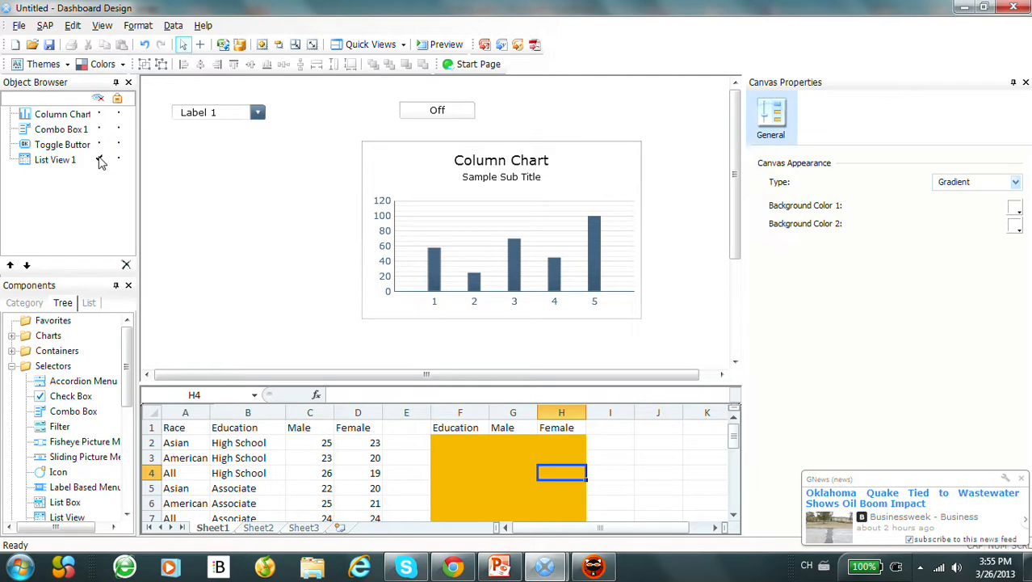
pyautogui.moveTo(494, 200); pyautogui.dragTo(393, 217)
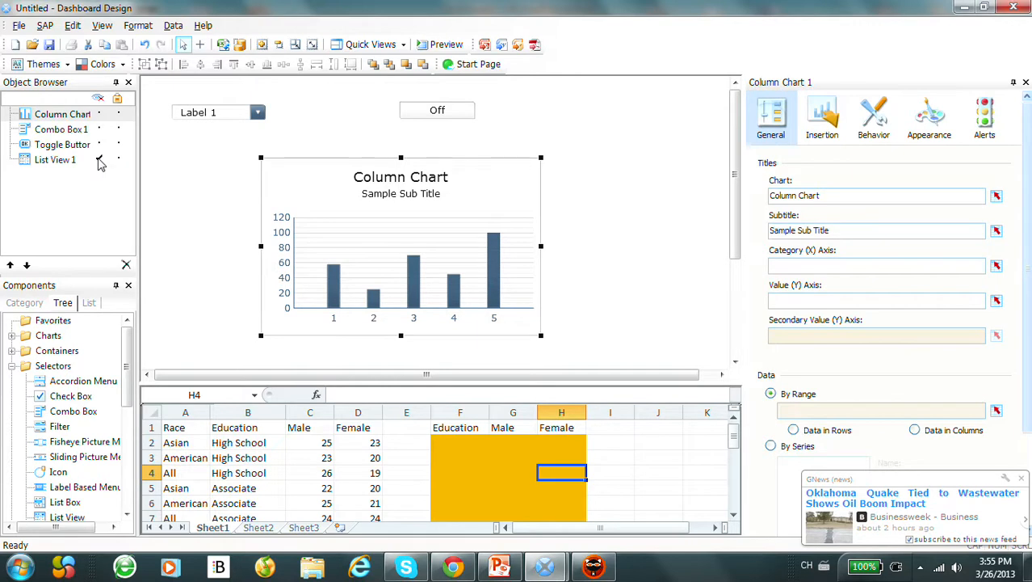
# Show the list view again, move it over the column chart, and hide it once more
pyautogui.click(99, 160)
pyautogui.click(281, 250)
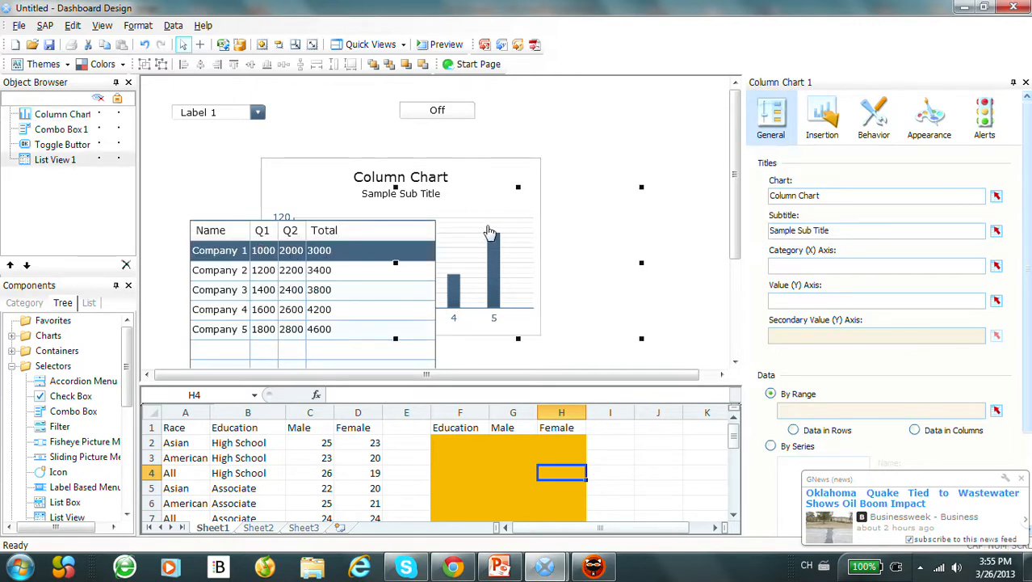
pyautogui.click(99, 159)
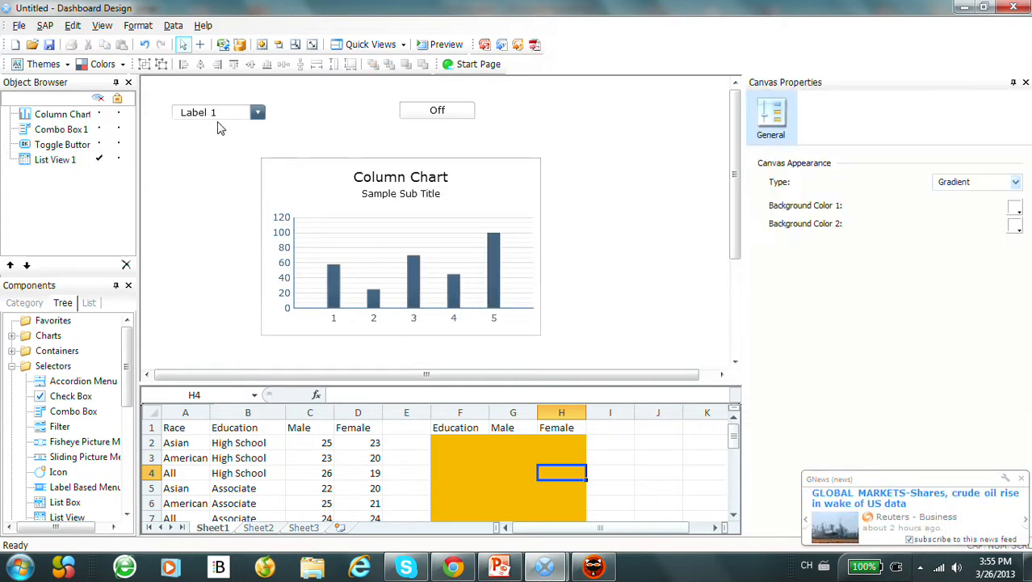
# Title the combo box "by ethnicity" and bind its labels to the race cells Sheet1!$A$2:$A$19
pyautogui.click(250, 115)
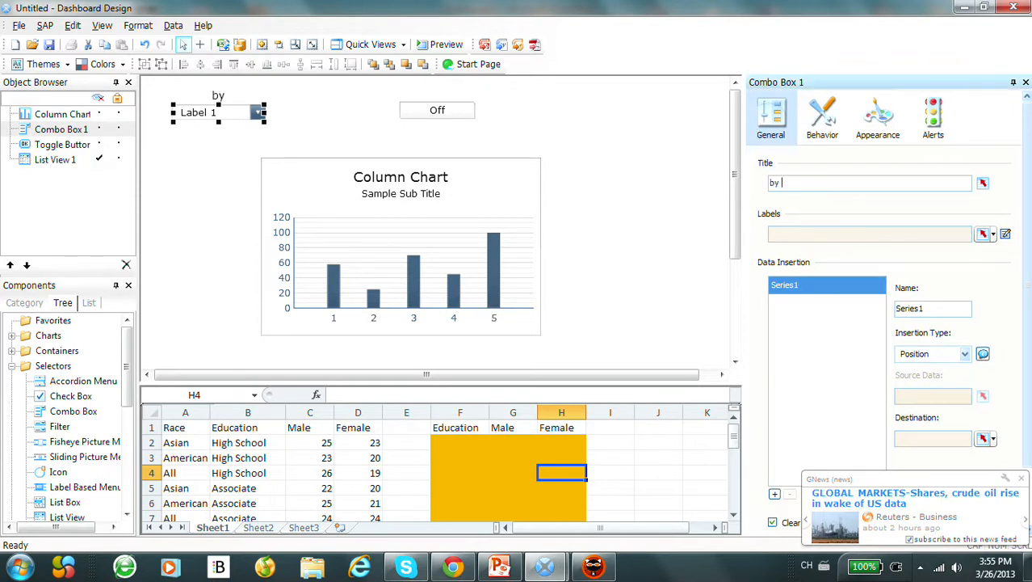
pyautogui.write('by ethnicity')
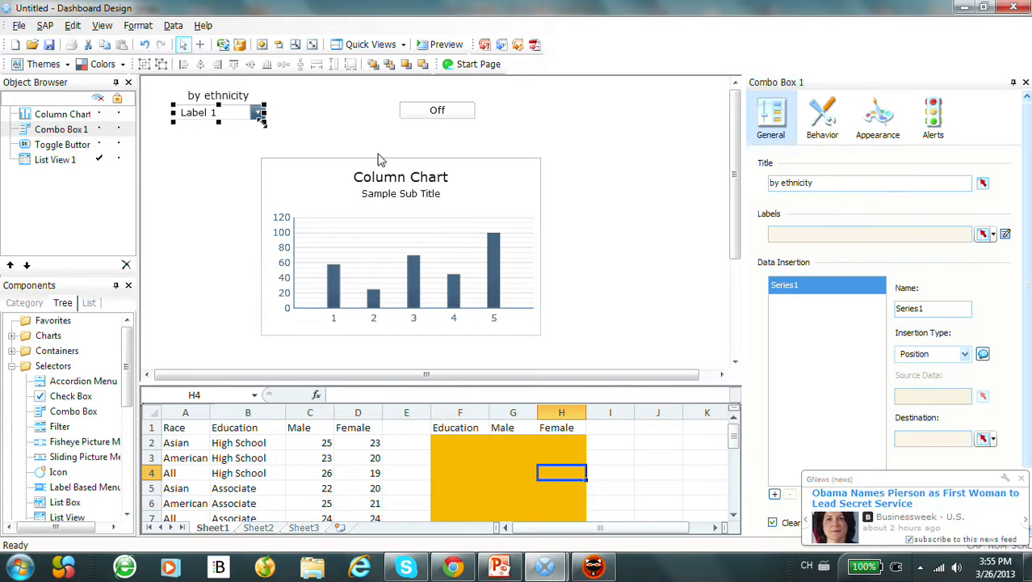
pyautogui.click(983, 233)
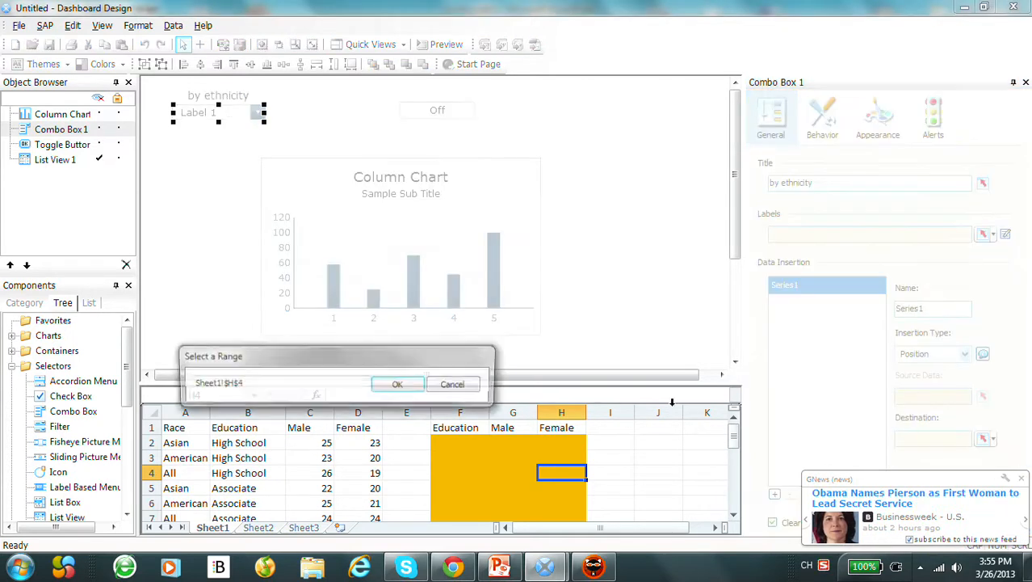
pyautogui.moveTo(185, 442)
pyautogui.mouseDown()
pyautogui.moveTo(172, 489)
pyautogui.moveTo(182, 517)
pyautogui.moveTo(202, 521)
pyautogui.moveTo(201, 457)
pyautogui.mouseUp()
pyautogui.click(397, 385)
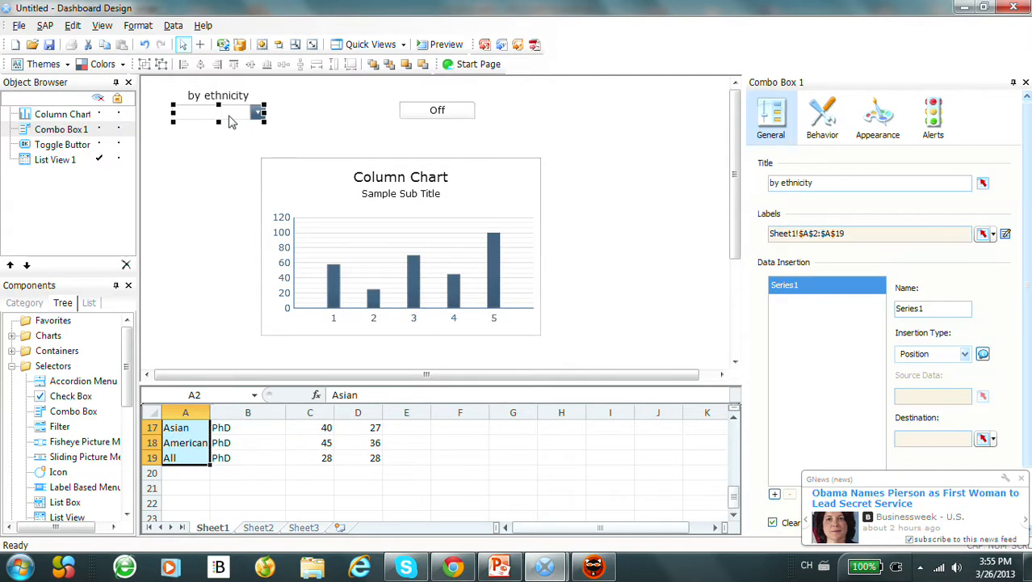
# Check which default selected items the combo box's behavior settings offer
pyautogui.click(823, 129)
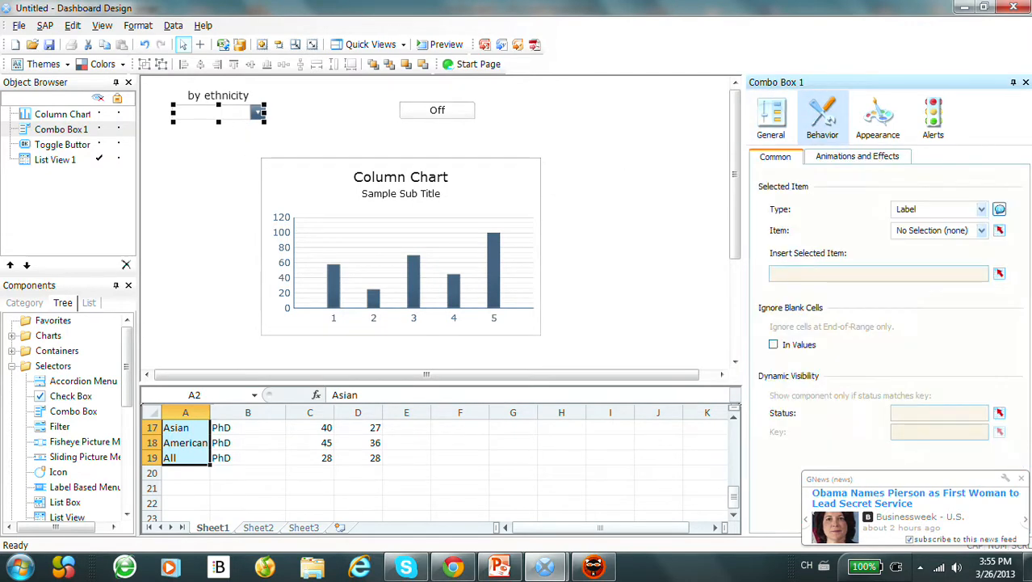
pyautogui.click(980, 231)
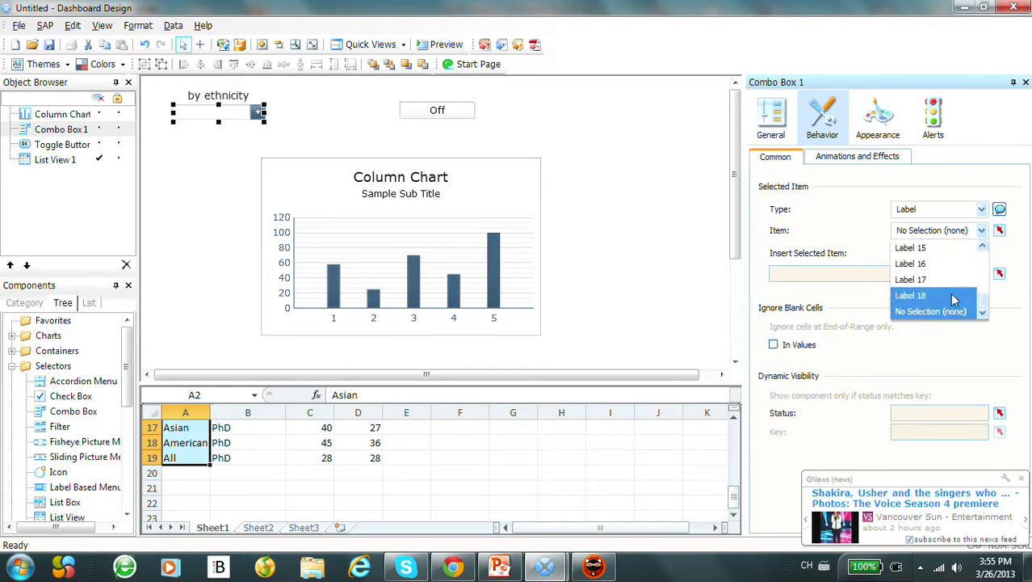
pyautogui.moveTo(984, 305); pyautogui.dragTo(984, 252)
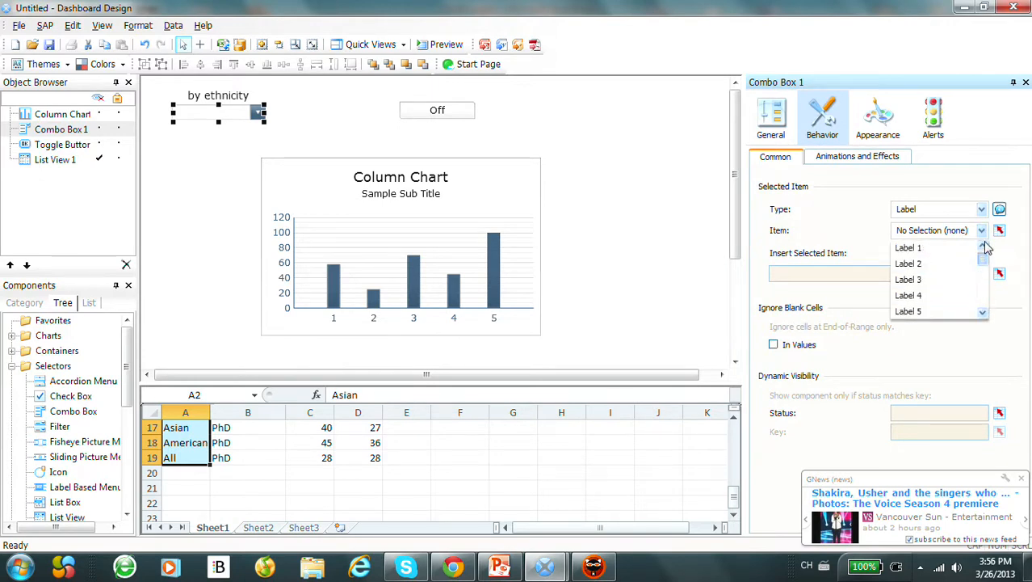
# Set the combo box's data insertion type to Filtered Rows
pyautogui.click(771, 120)
pyautogui.click(958, 353)
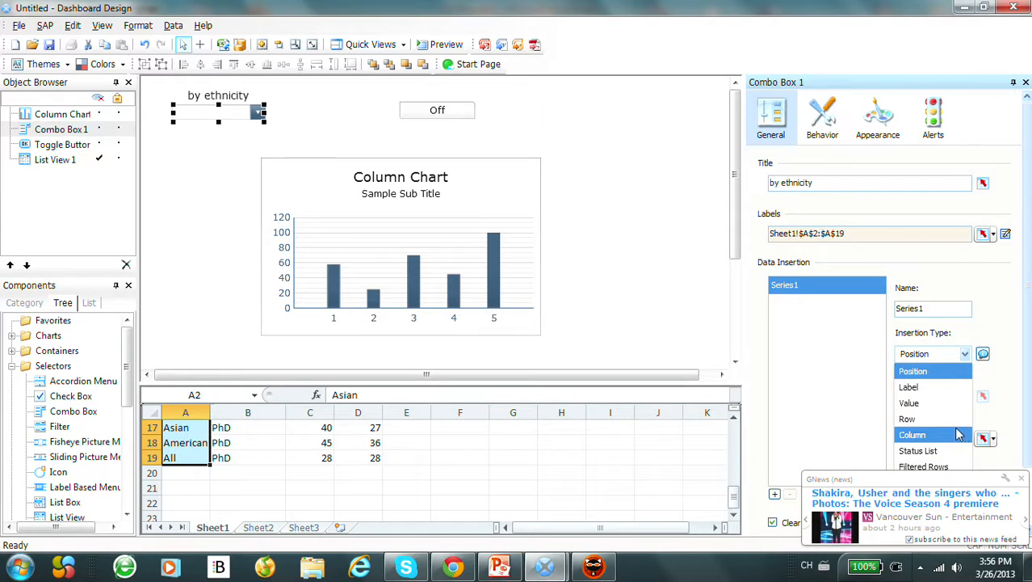
pyautogui.click(923, 466)
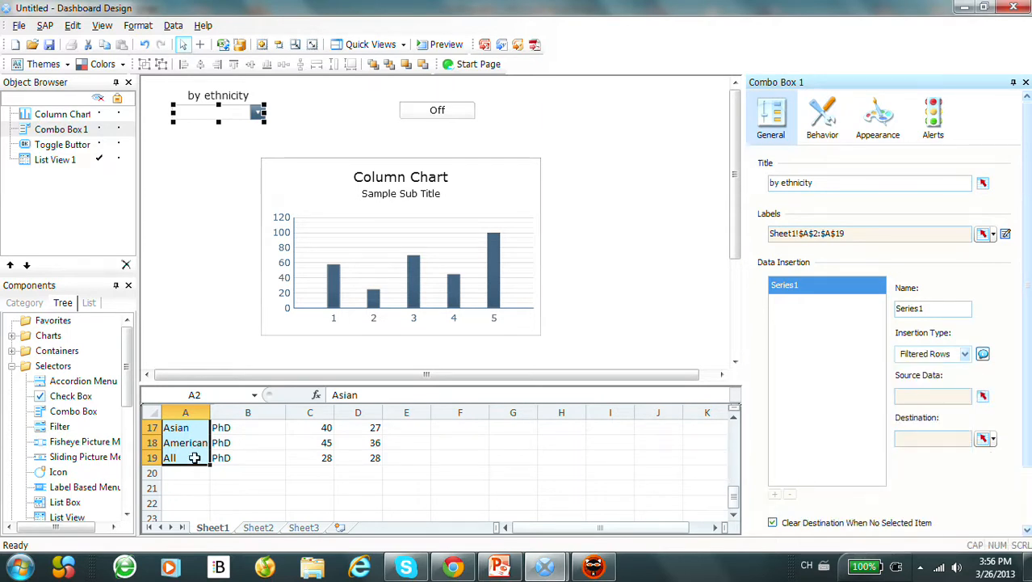
# Examine the race values in column A of Sheet1, cell by cell from A2 to A7
pyautogui.moveTo(735, 497); pyautogui.dragTo(732, 468)
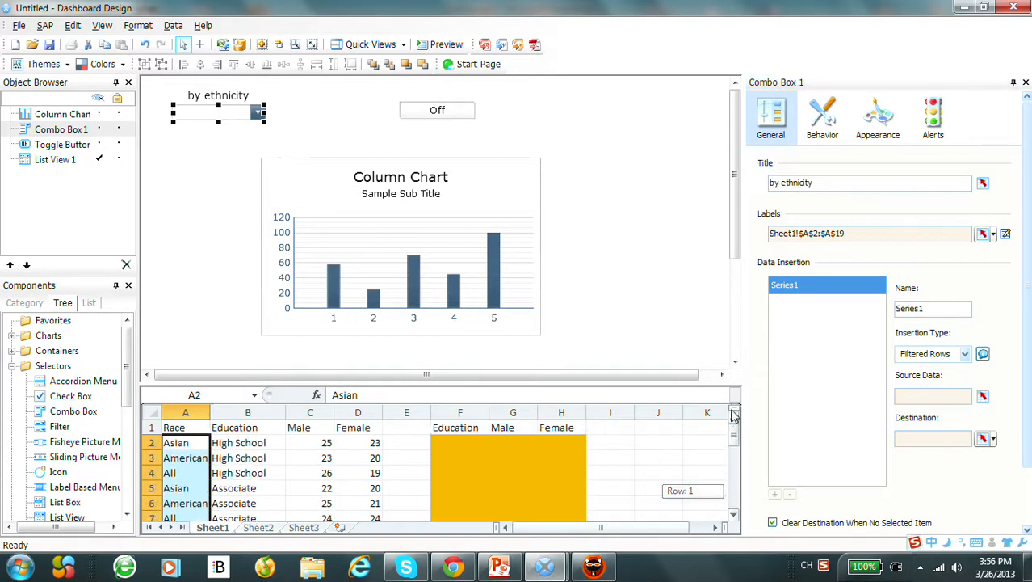
pyautogui.click(184, 444)
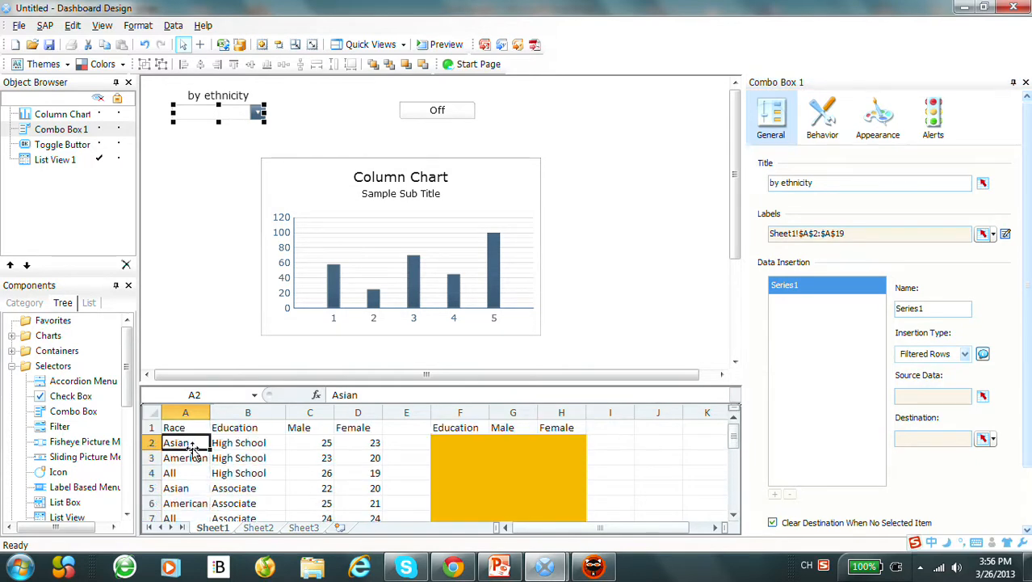
pyautogui.click(190, 457)
pyautogui.click(191, 474)
pyautogui.click(191, 489)
pyautogui.click(194, 504)
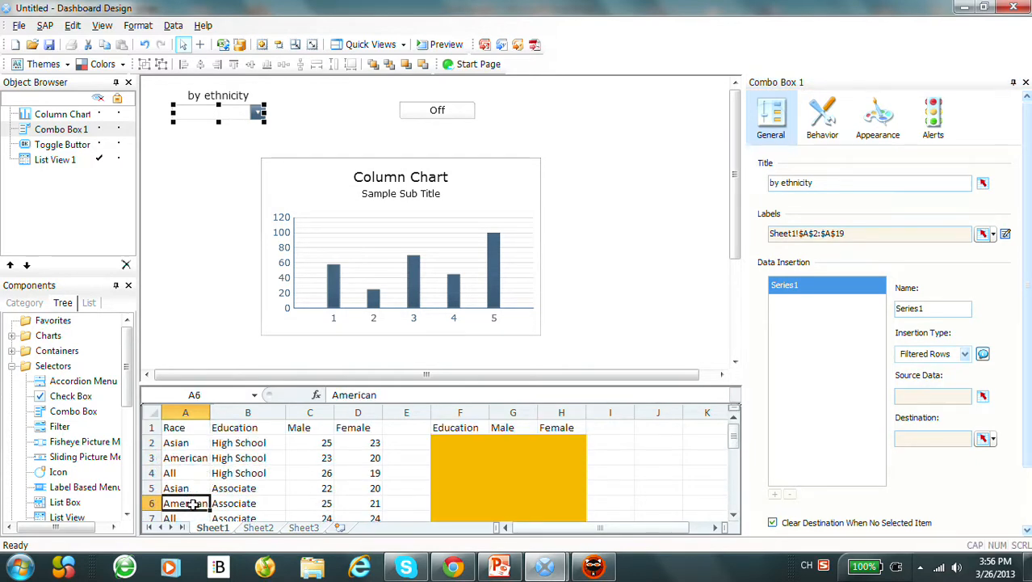
pyautogui.click(194, 517)
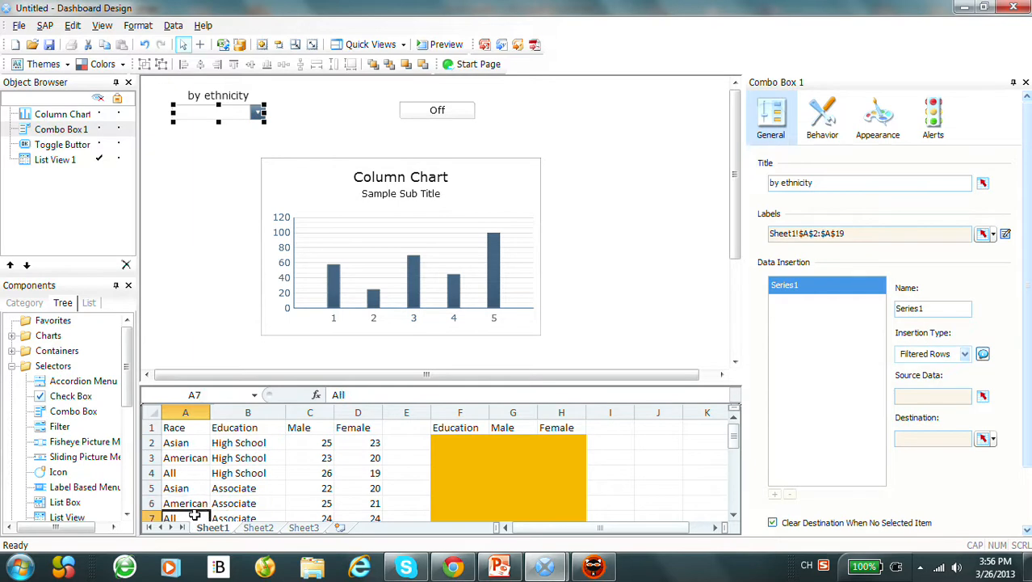
pyautogui.moveTo(736, 437); pyautogui.dragTo(736, 424)
# Set the combo box's default selected item to Label 3
pyautogui.click(822, 117)
pyautogui.click(982, 231)
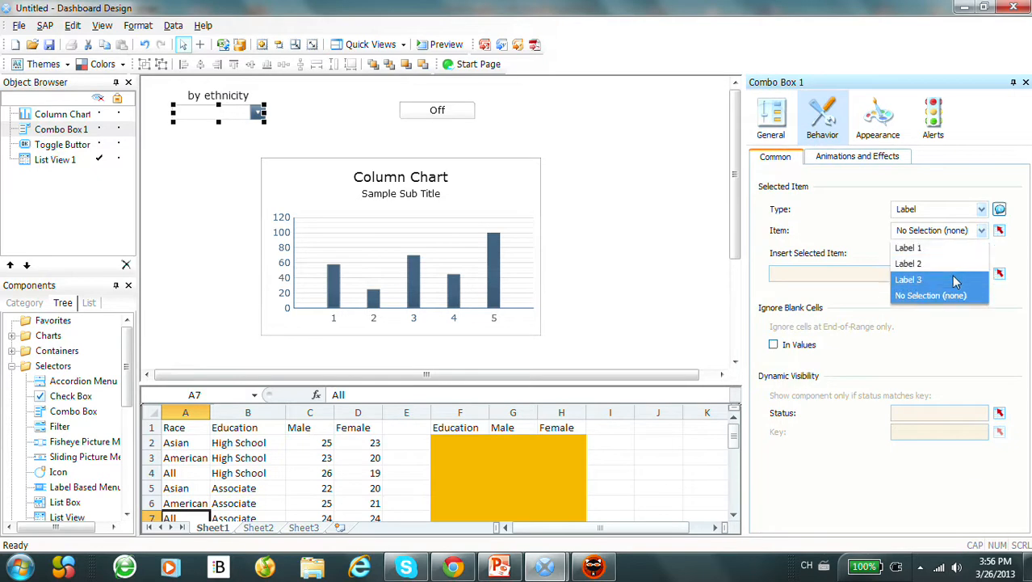
pyautogui.click(928, 277)
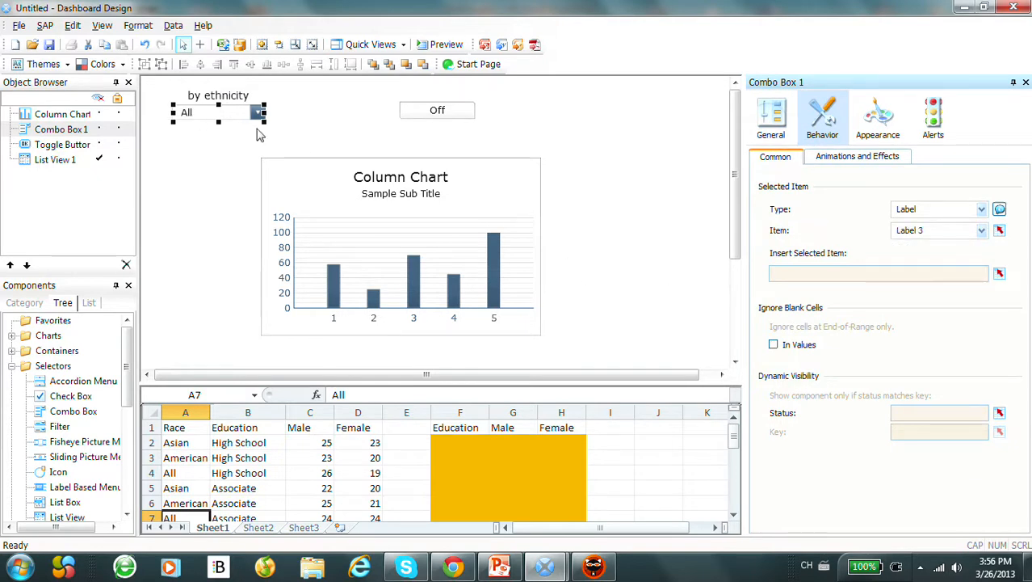
# Set the combo box's source data to the education, male and female cells Sheet1!$B$2:$D$19
pyautogui.click(773, 119)
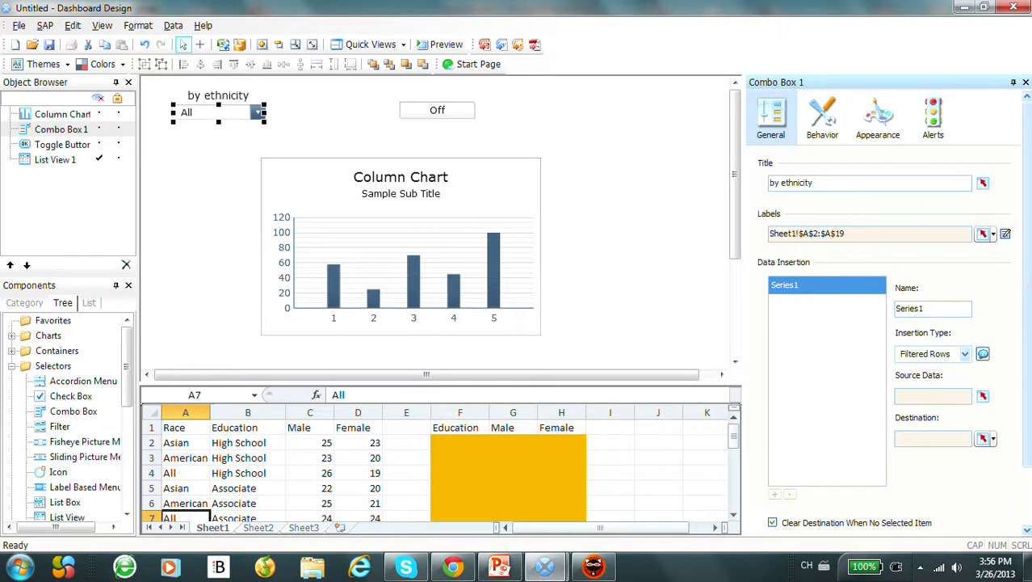
pyautogui.click(983, 396)
pyautogui.moveTo(253, 439); pyautogui.dragTo(360, 494)
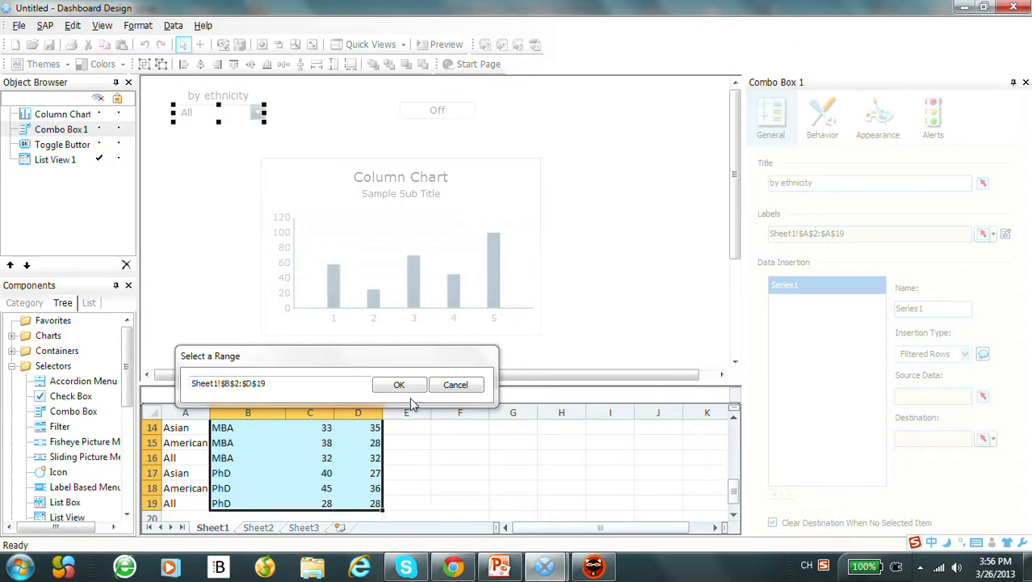
pyautogui.click(397, 384)
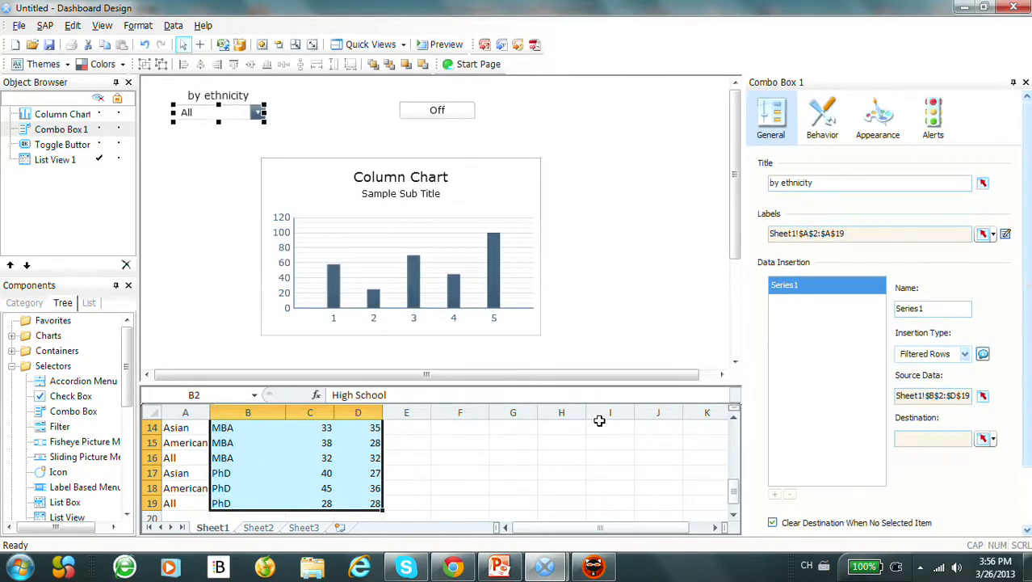
# Set the combo box's insertion destination to the highlighted cells Sheet1!$F$2:$H$7
pyautogui.click(984, 440)
pyautogui.click(734, 417)
pyautogui.moveTo(452, 443); pyautogui.dragTo(577, 462)
pyautogui.click(399, 385)
pyautogui.click(734, 417)
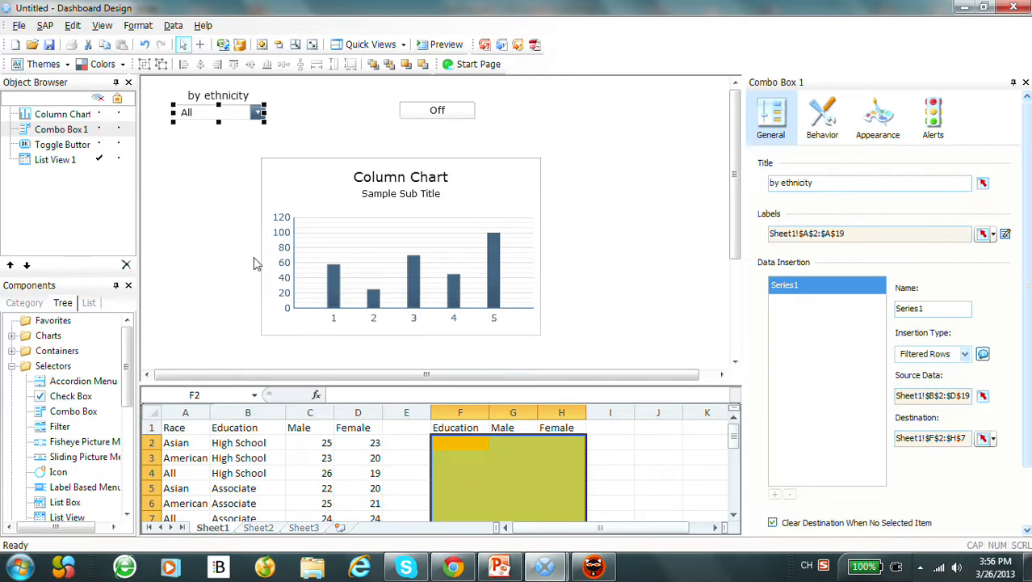
# Replace the column chart's title with "average age of mariage"
pyautogui.click(404, 220)
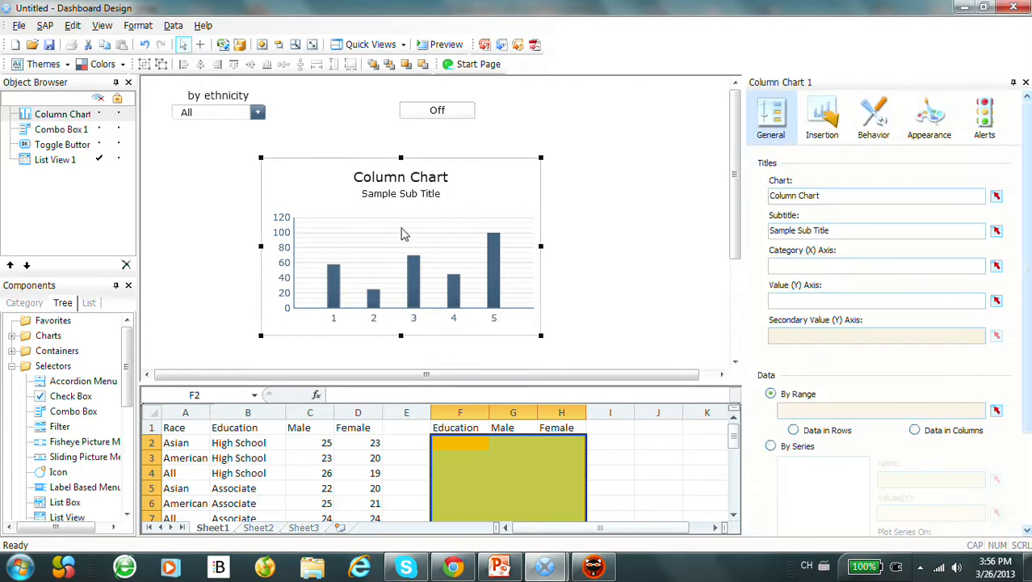
pyautogui.moveTo(820, 195); pyautogui.dragTo(744, 204)
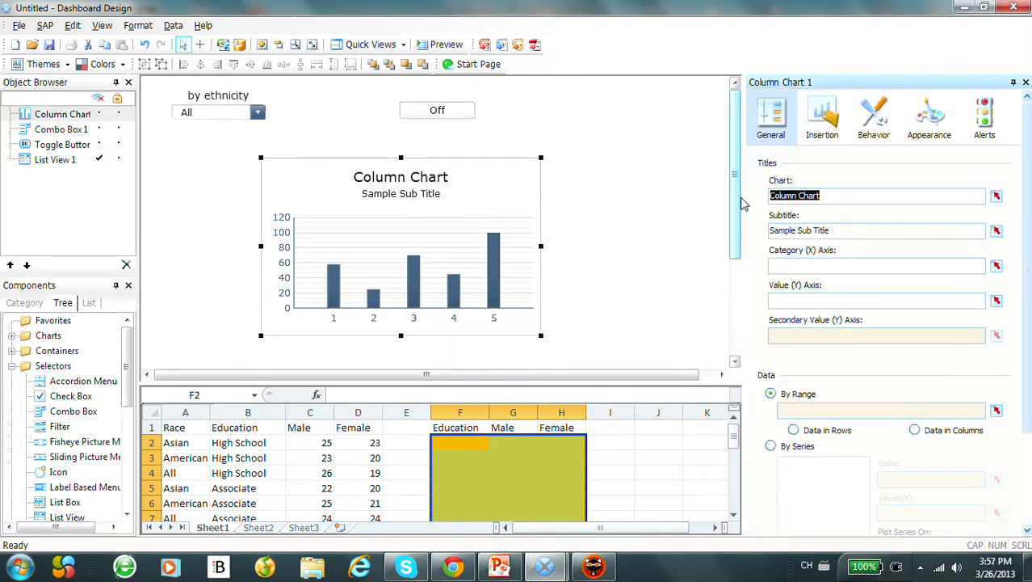
pyautogui.press('Delete')
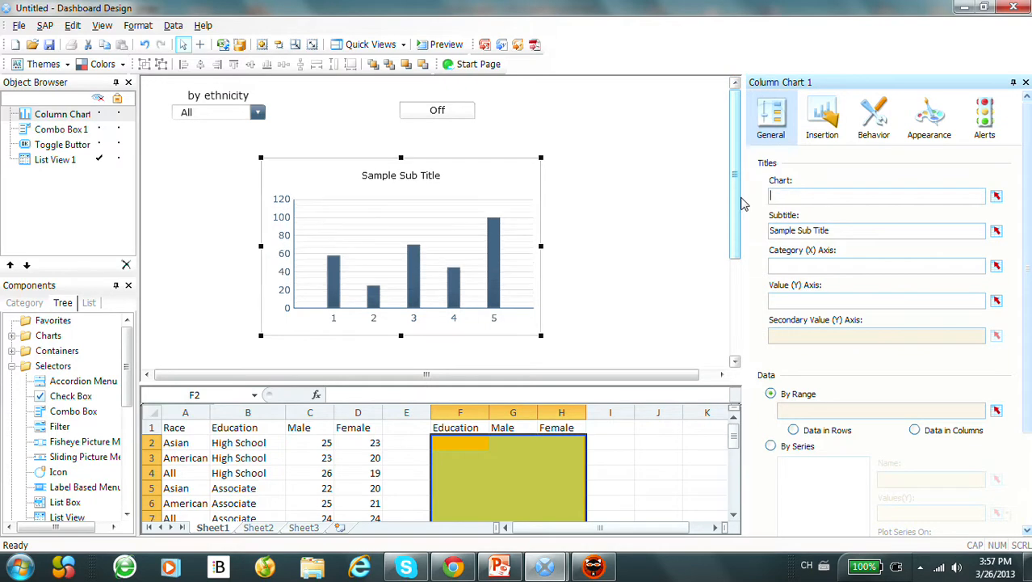
pyautogui.write('avera')
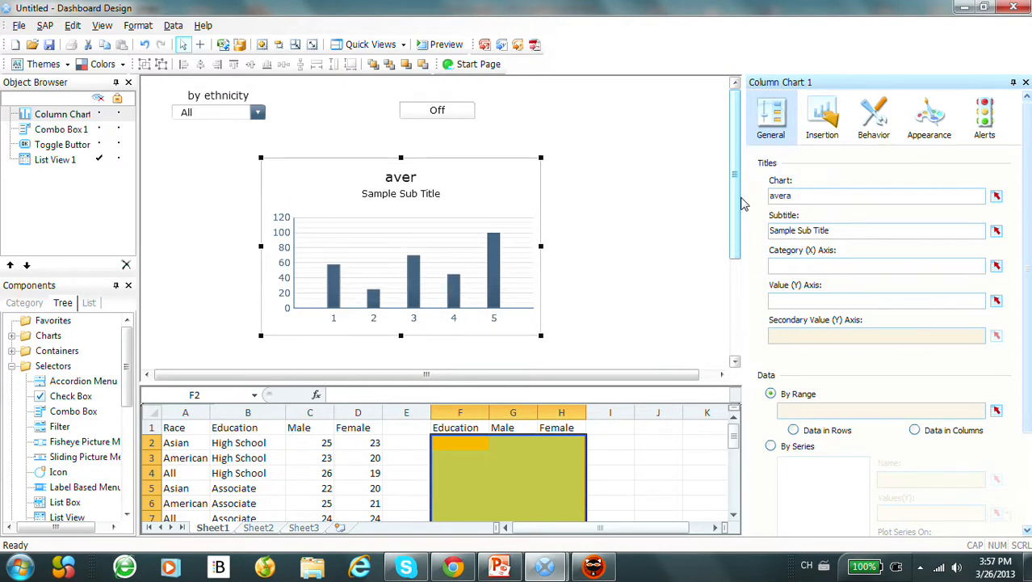
pyautogui.write('ge age')
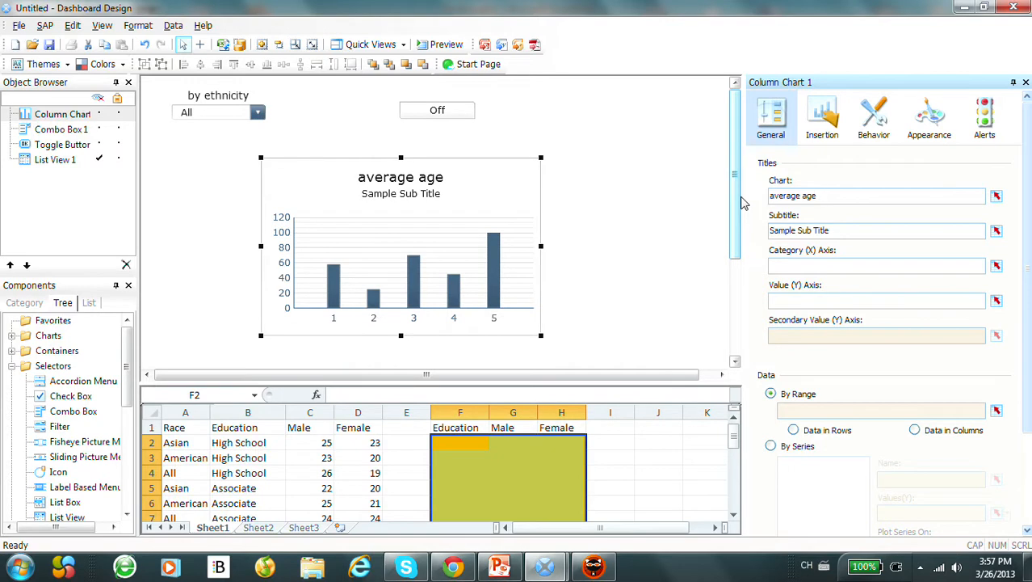
pyautogui.write(' of mariage')
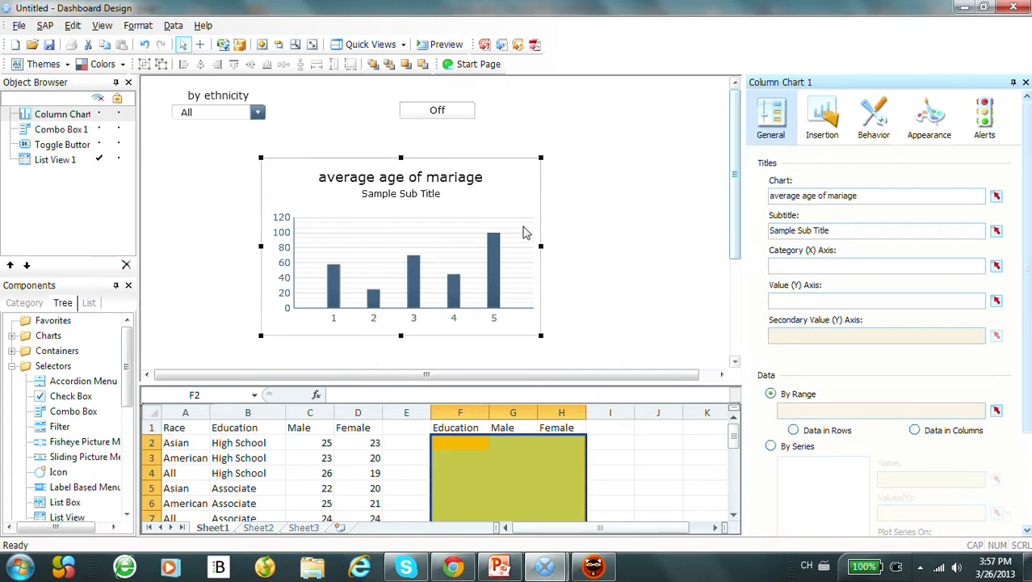
# Replace the column chart's subtitle with "by ethnicity"
pyautogui.press('Tab')
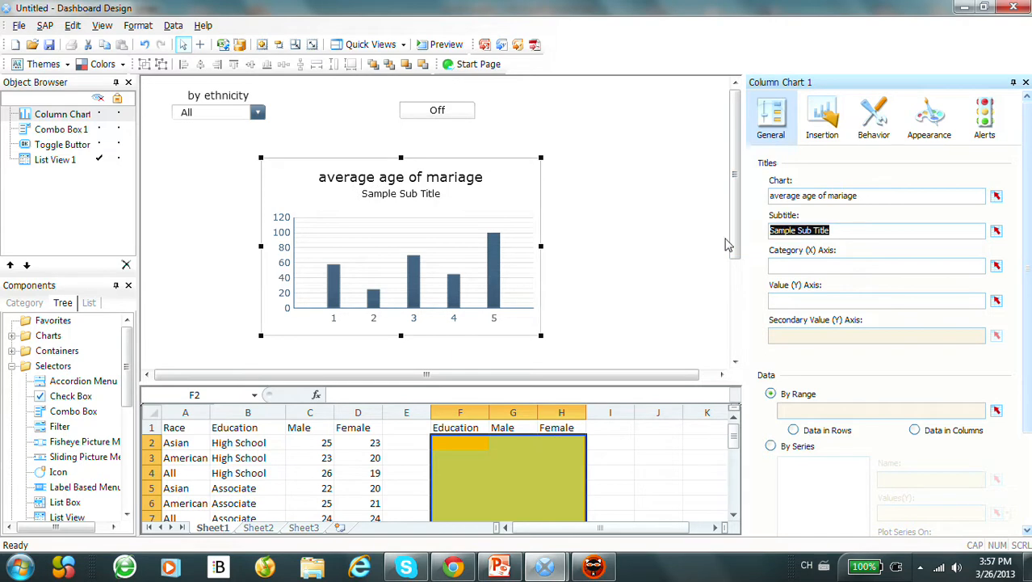
pyautogui.write('by th')
pyautogui.press('BackSpace')
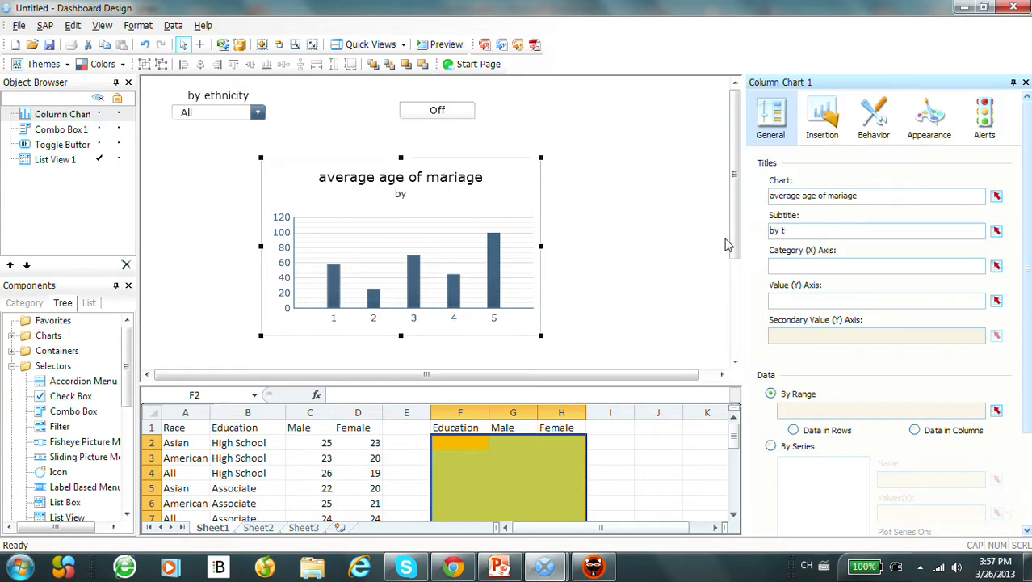
pyautogui.write('ethnicity')
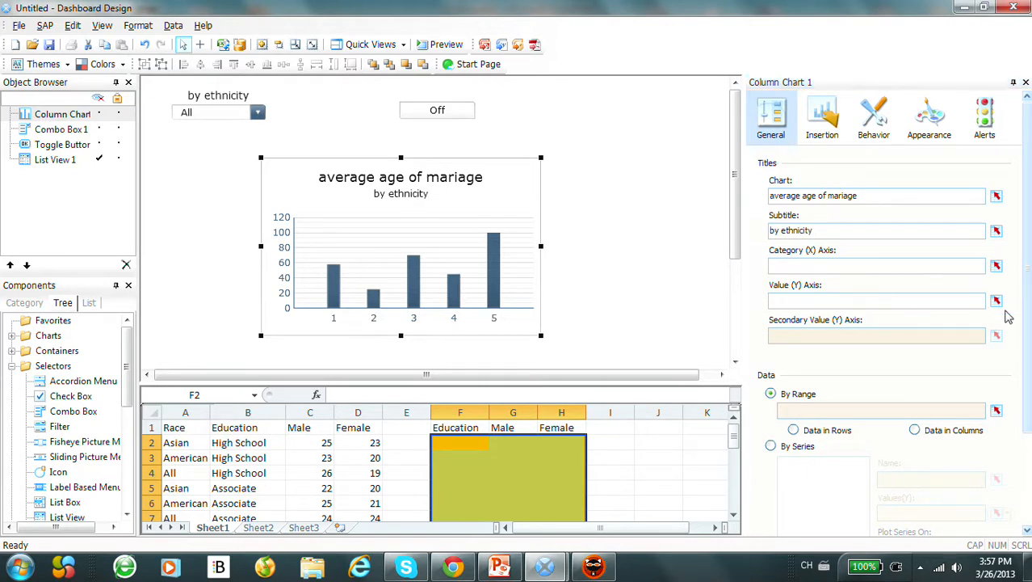
# Switch the column chart's data to By Series and add a series named "male"
pyautogui.moveTo(1027, 314); pyautogui.dragTo(1028, 406)
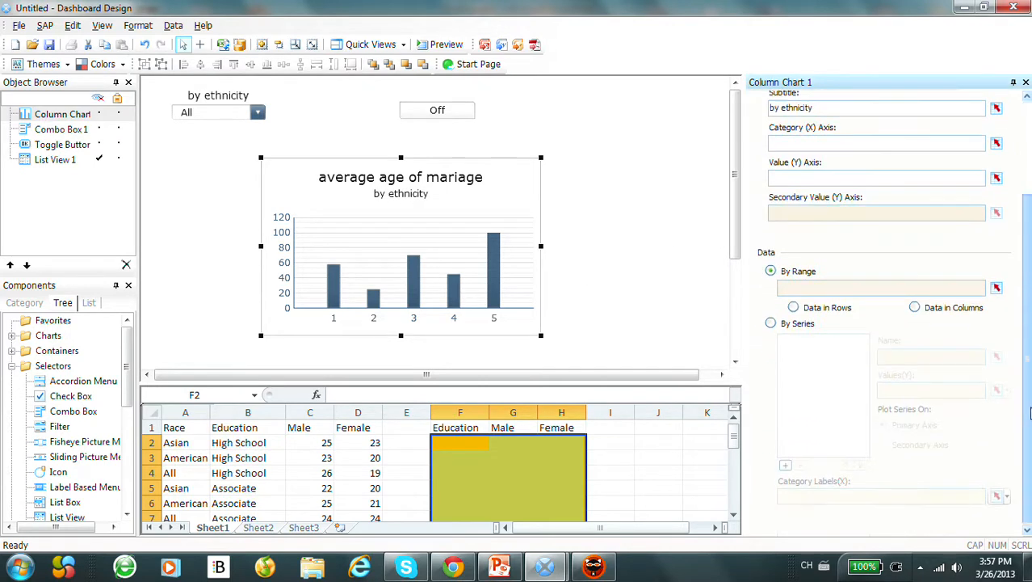
pyautogui.click(772, 323)
pyautogui.click(785, 465)
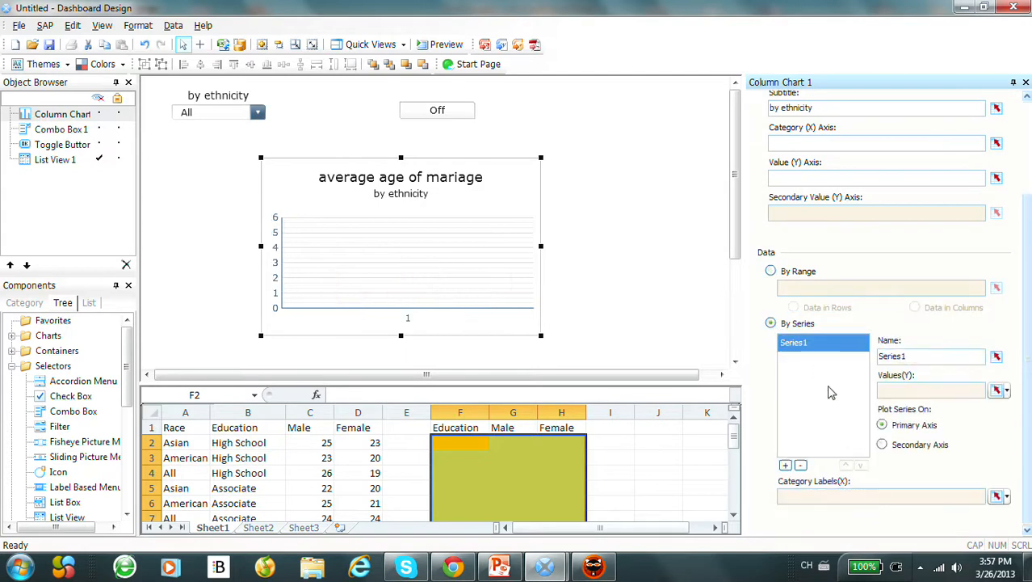
pyautogui.moveTo(911, 357); pyautogui.dragTo(855, 362)
pyautogui.write('male')
# Add a second series named "female" to the column chart
pyautogui.click(785, 465)
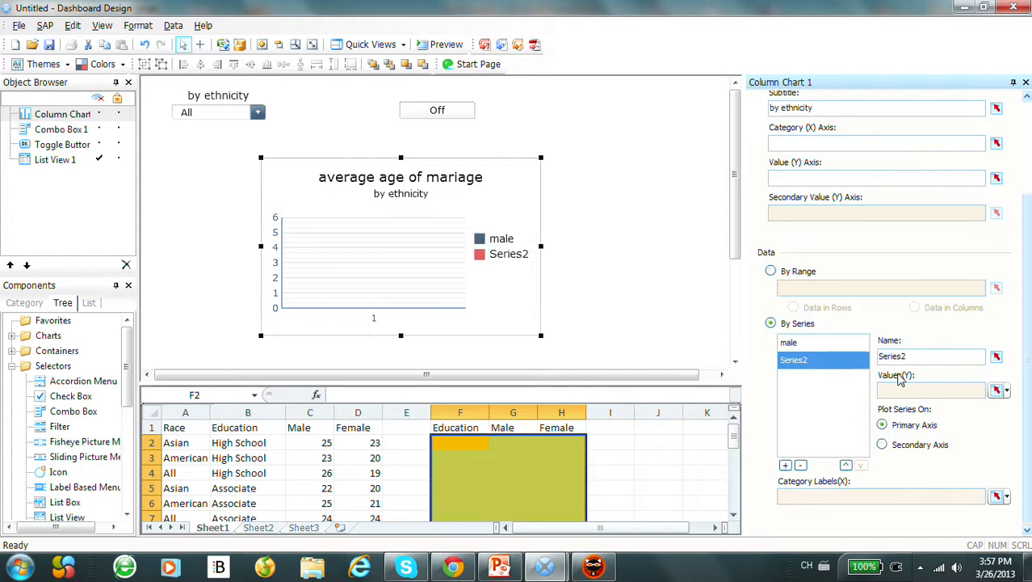
pyautogui.moveTo(909, 356); pyautogui.dragTo(877, 357)
pyautogui.write('female')
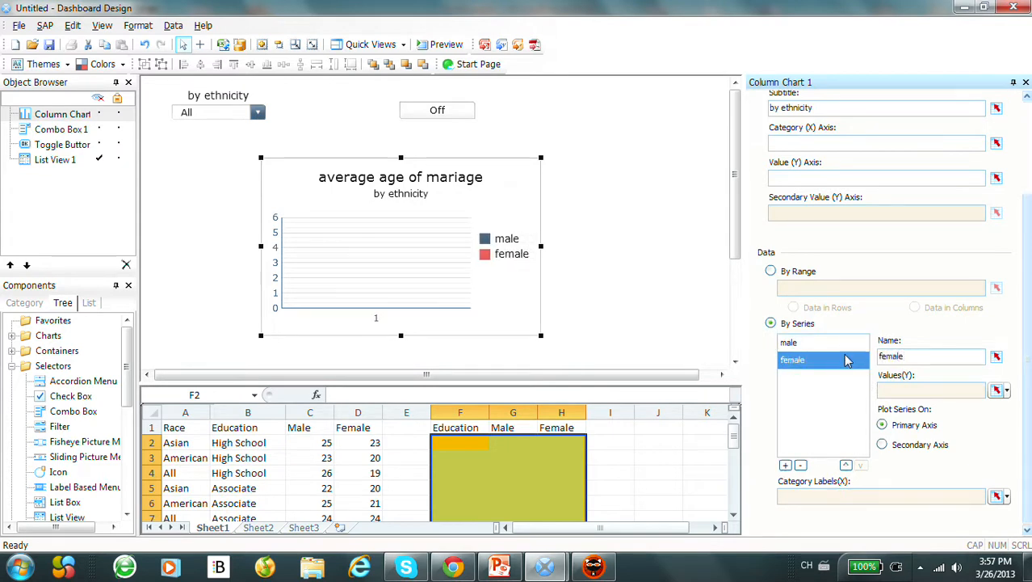
# Bind the male series' Y values to the cells Sheet1!$G$2:$G$7
pyautogui.click(840, 343)
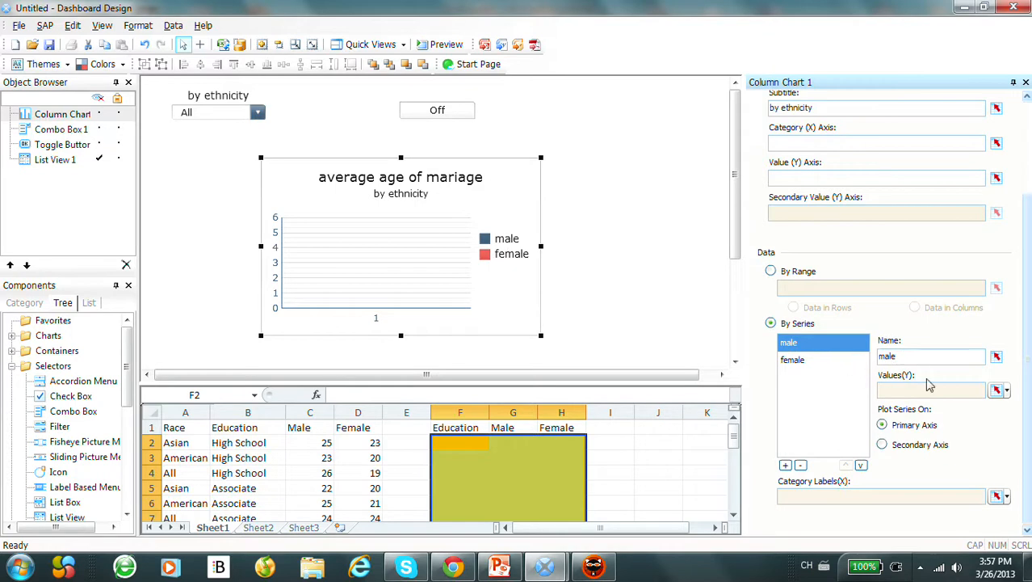
pyautogui.click(996, 390)
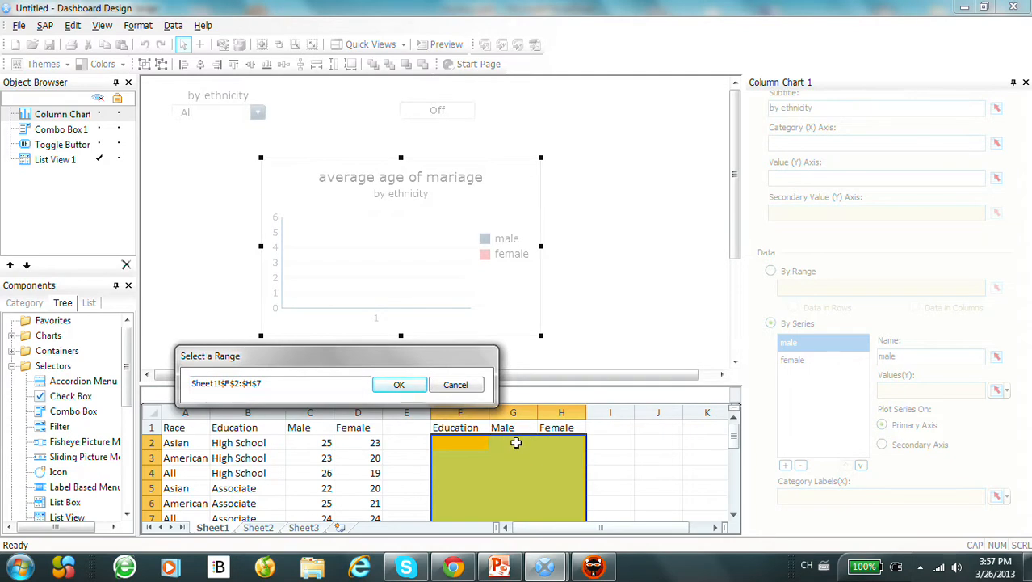
pyautogui.moveTo(517, 439)
pyautogui.mouseDown()
pyautogui.moveTo(520, 533)
pyautogui.moveTo(526, 457)
pyautogui.mouseUp()
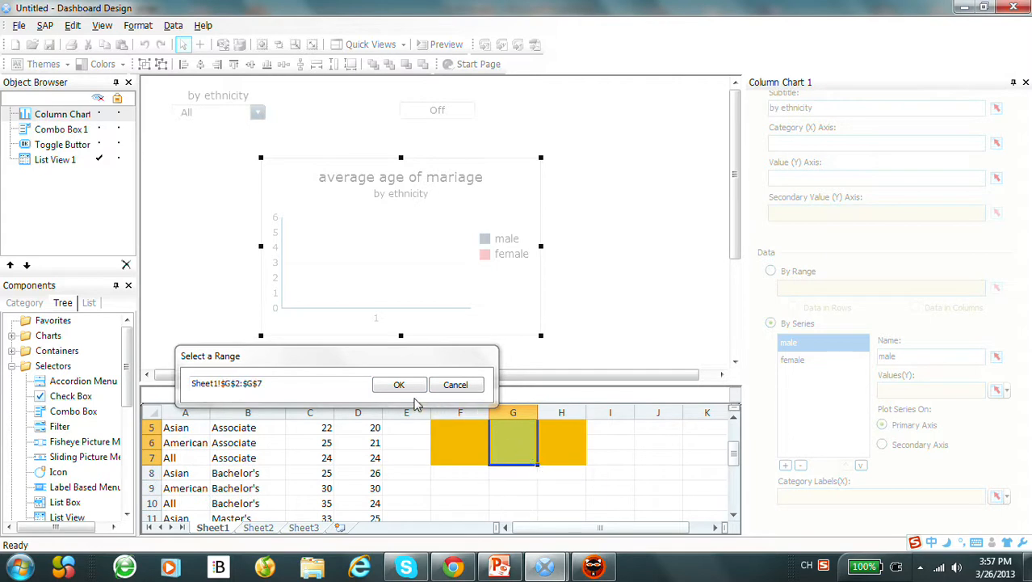
pyautogui.click(404, 384)
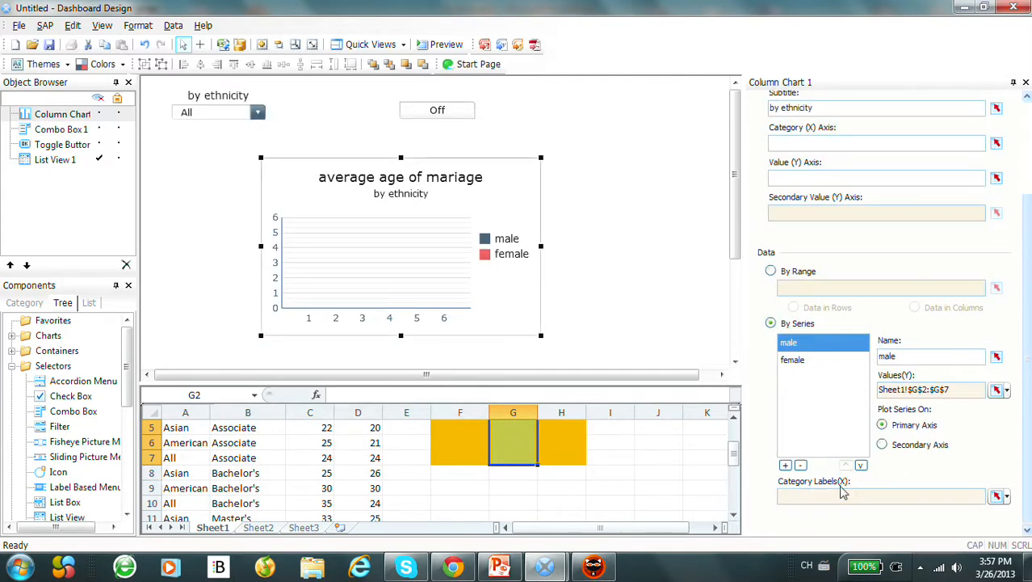
# Bind the column chart's category labels to the education cells Sheet1!$F$2:$F$7
pyautogui.click(996, 496)
pyautogui.moveTo(734, 460); pyautogui.dragTo(737, 437)
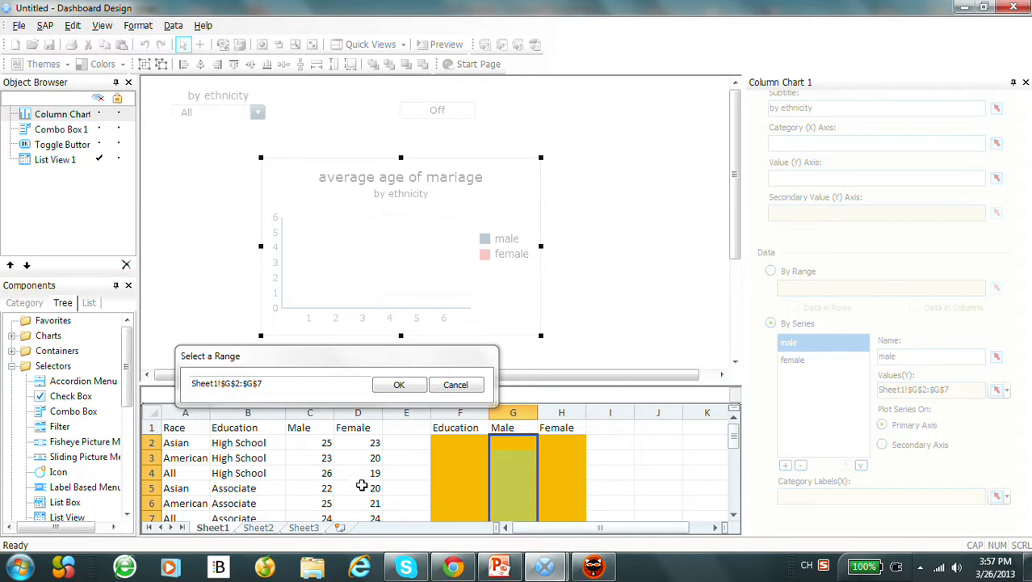
pyautogui.moveTo(462, 443)
pyautogui.mouseDown()
pyautogui.moveTo(462, 503)
pyautogui.moveTo(476, 514)
pyautogui.moveTo(473, 462)
pyautogui.moveTo(461, 457)
pyautogui.mouseUp()
pyautogui.click(399, 384)
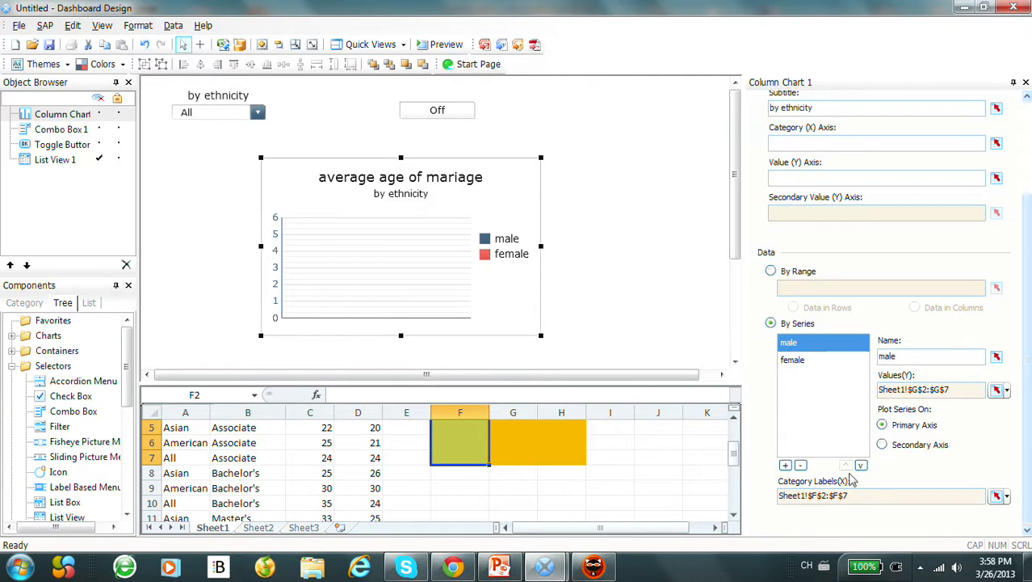
# Bind the female series' Y values to the cells Sheet1!$H$2:$H$7
pyautogui.click(832, 360)
pyautogui.moveTo(1018, 458); pyautogui.dragTo(1027, 404)
pyautogui.click(993, 436)
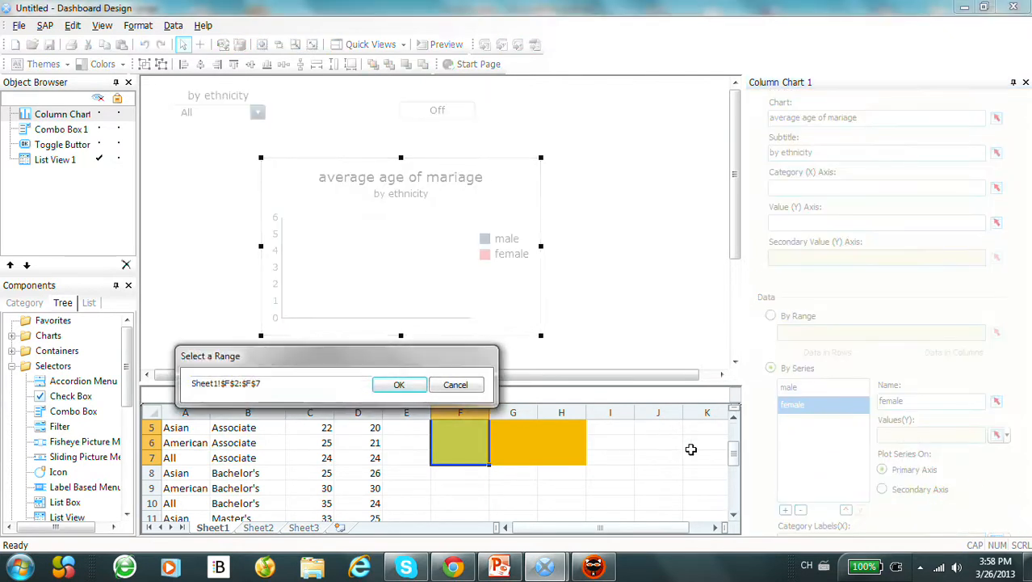
pyautogui.scroll(2, 737, 452)
pyautogui.moveTo(561, 442); pyautogui.dragTo(569, 476)
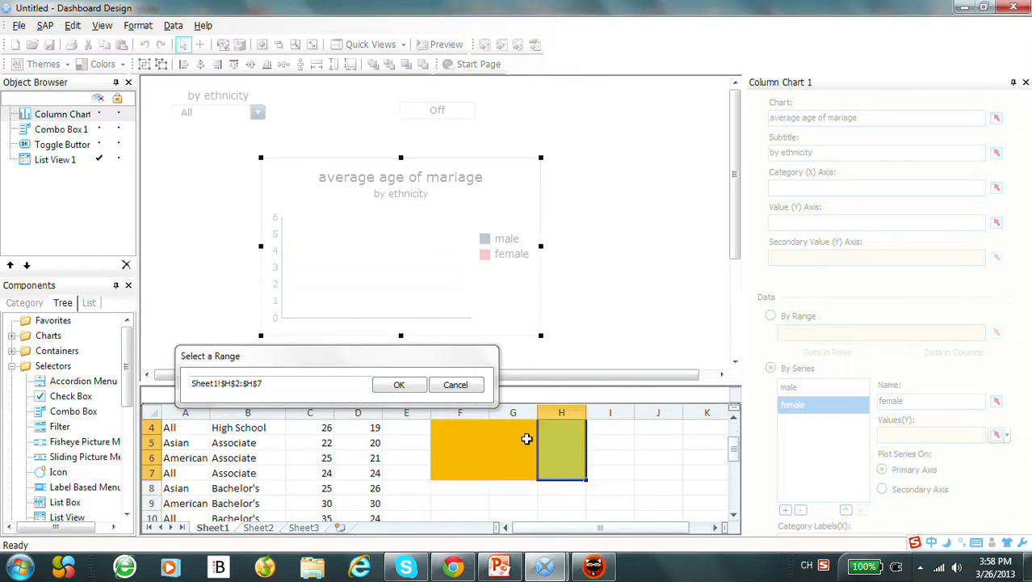
pyautogui.click(399, 386)
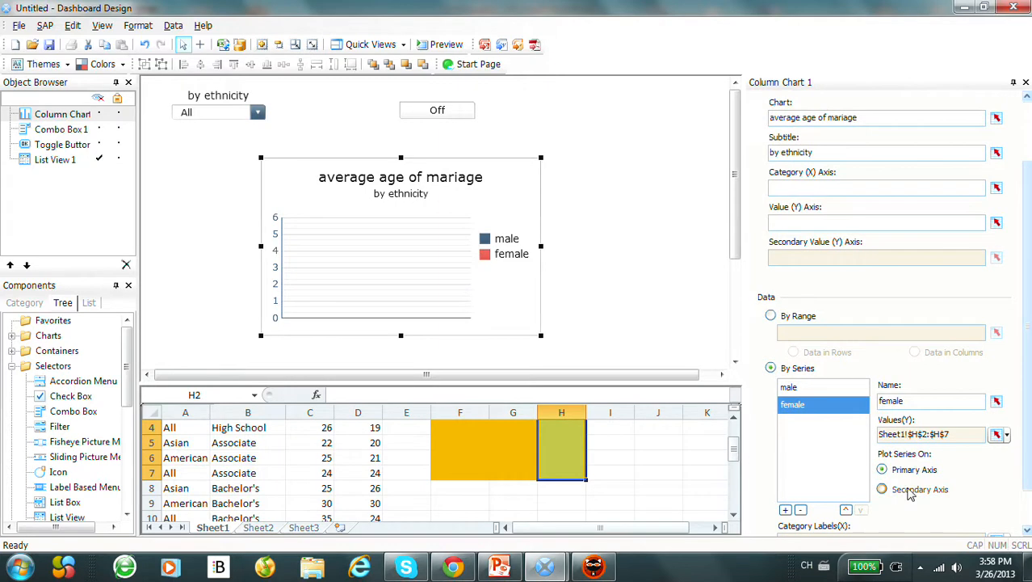
# Recheck the category labels range Sheet1!$F$2:$F$7 with the female series selected and accept it
pyautogui.scroll(-1, 1018, 445)
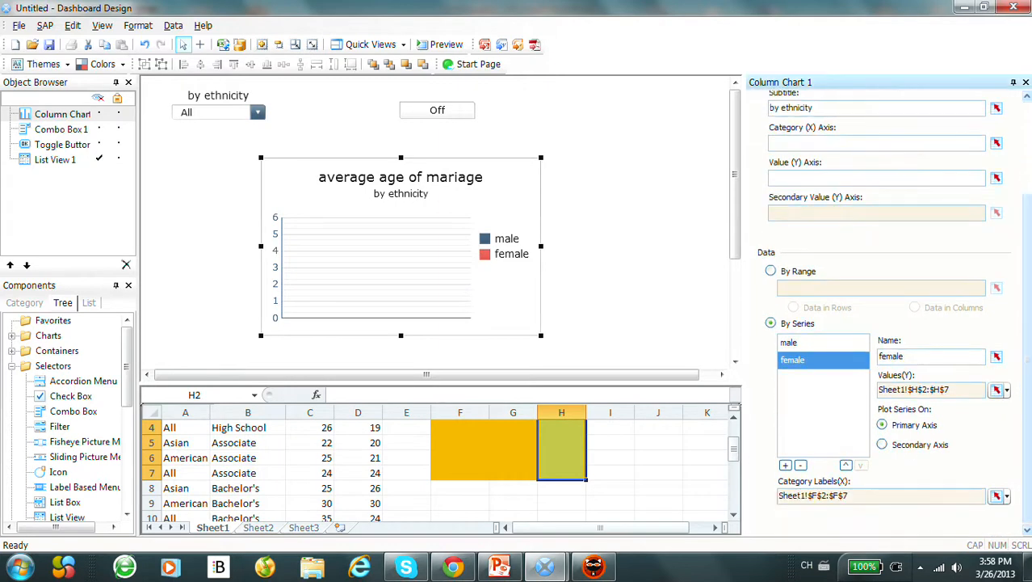
pyautogui.click(997, 496)
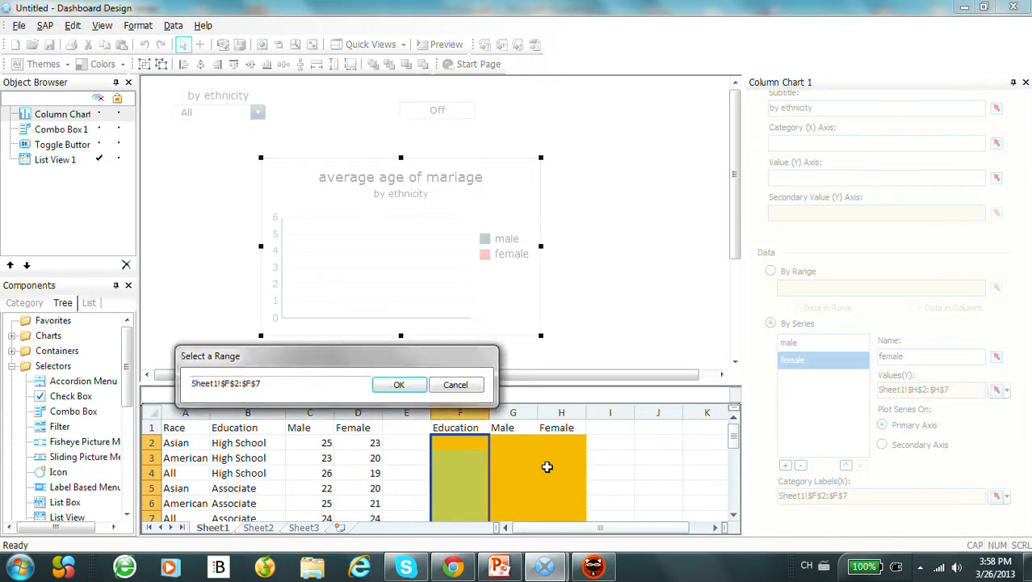
pyautogui.click(399, 385)
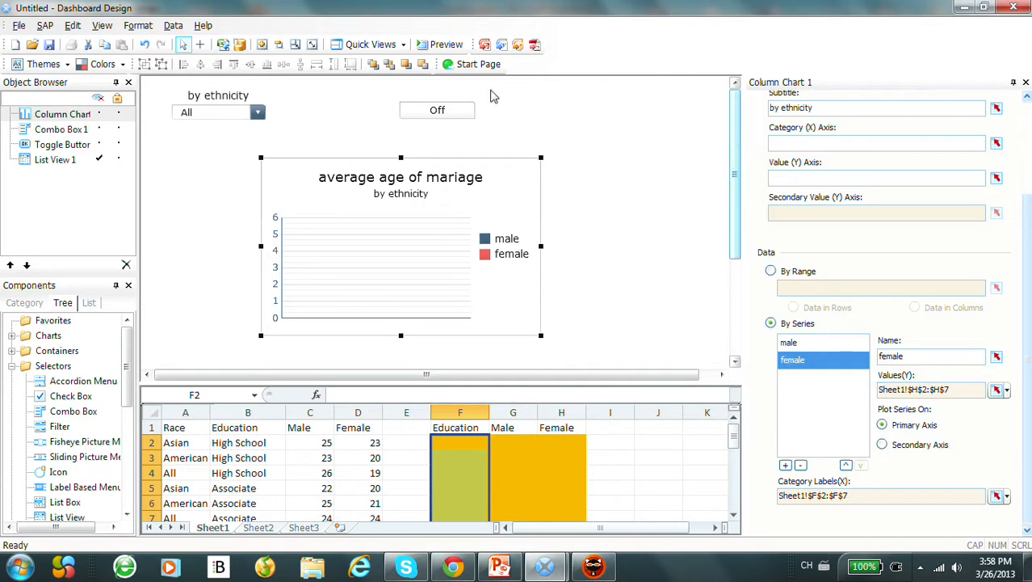
pyautogui.click(440, 112)
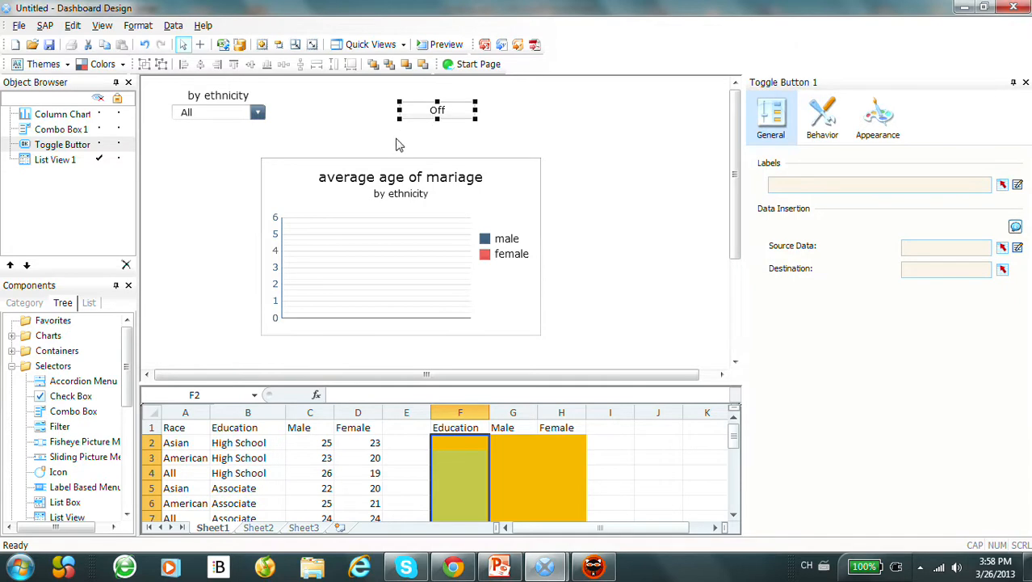
pyautogui.click(1002, 185)
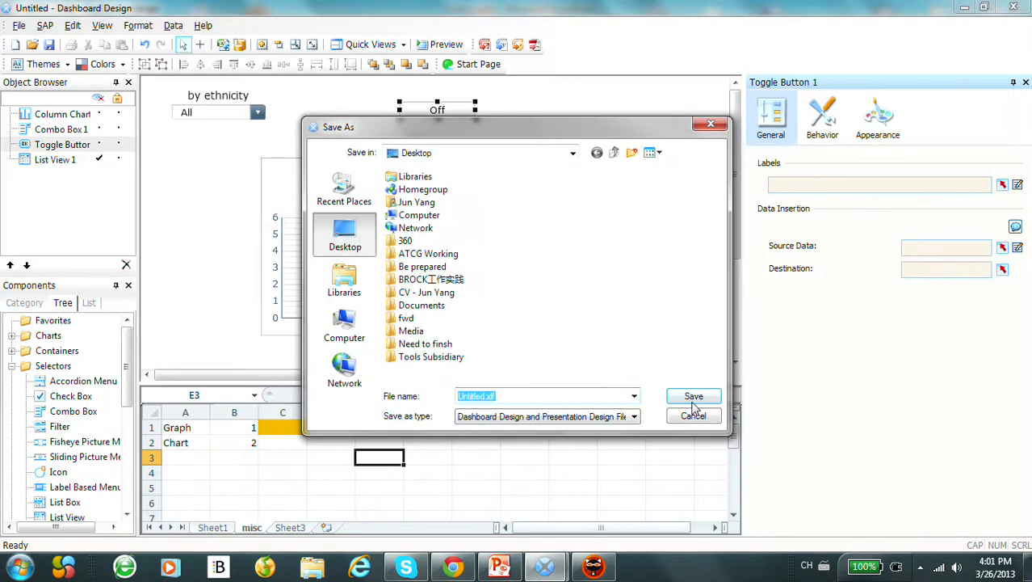
pyautogui.click(692, 412)
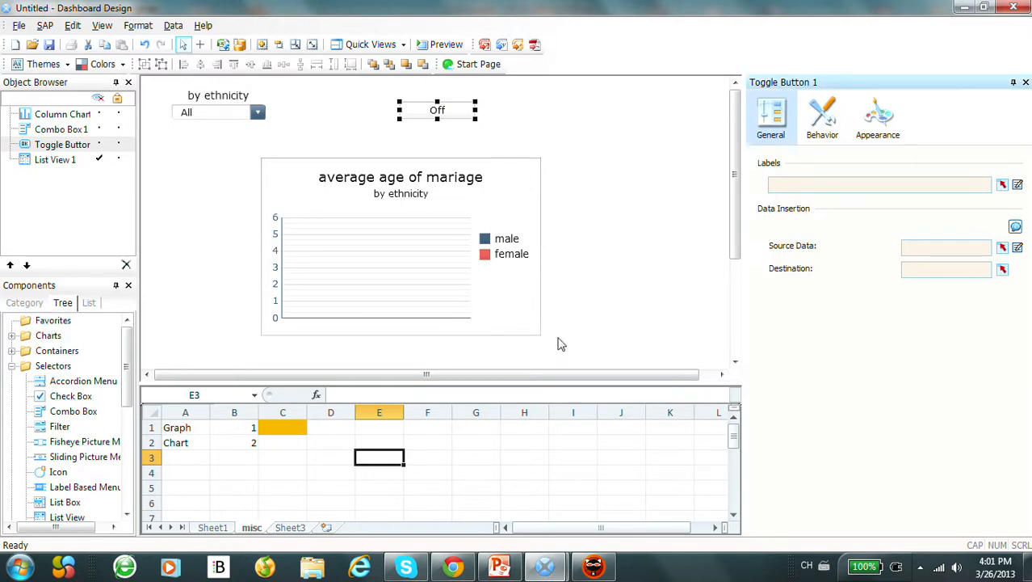
pyautogui.click(437, 117)
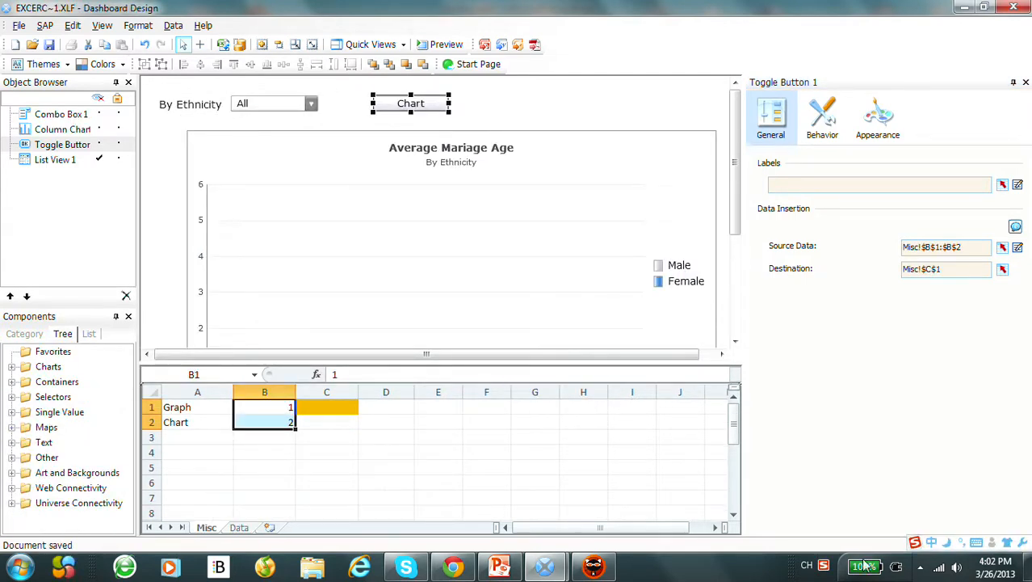
pyautogui.click(864, 565)
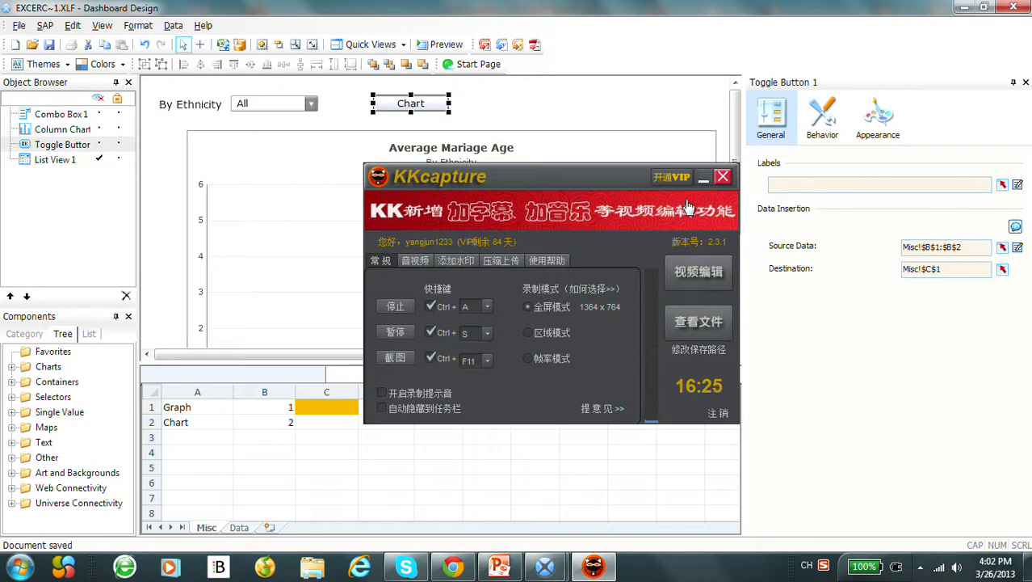
pyautogui.click(702, 178)
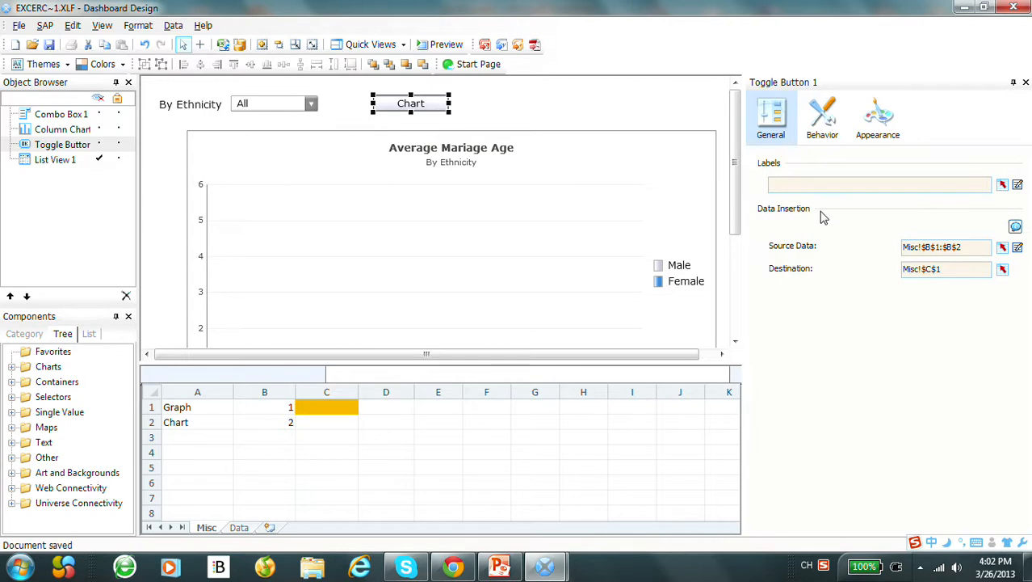
# Inspect the cell ranges bound to the toggle button's source data and destination, cancelling each range selection
pyautogui.click(1001, 250)
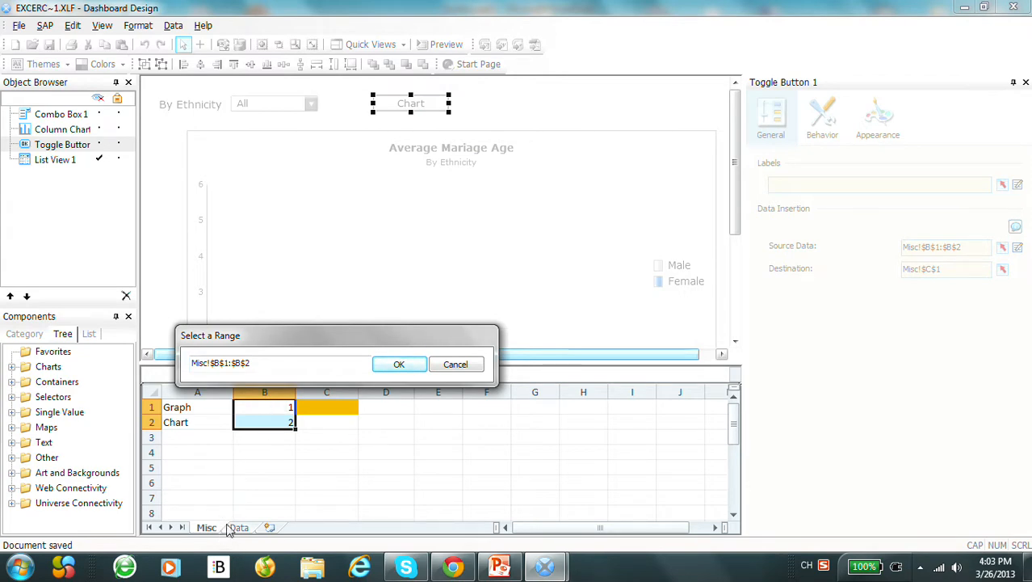
pyautogui.click(198, 408)
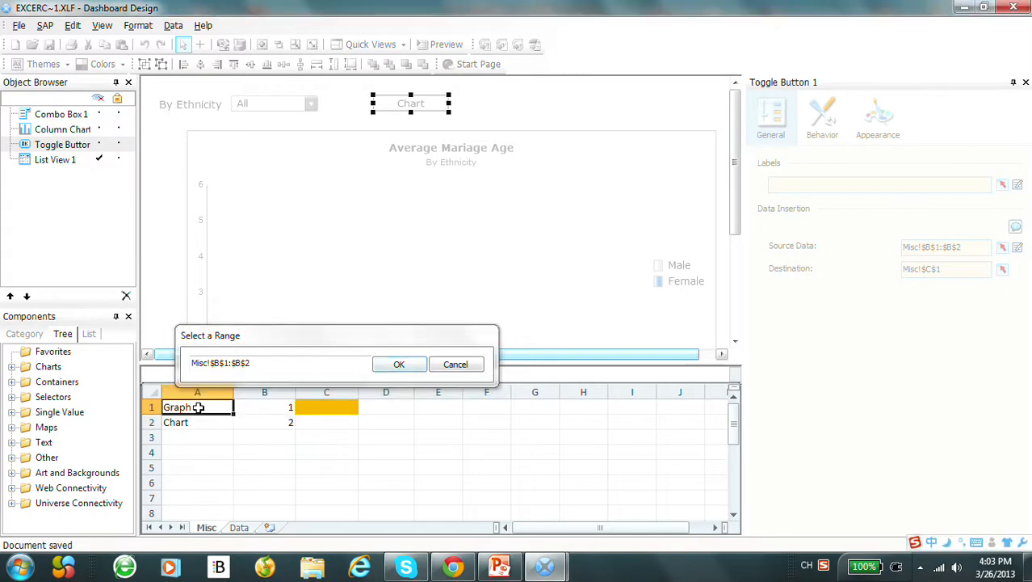
pyautogui.click(198, 422)
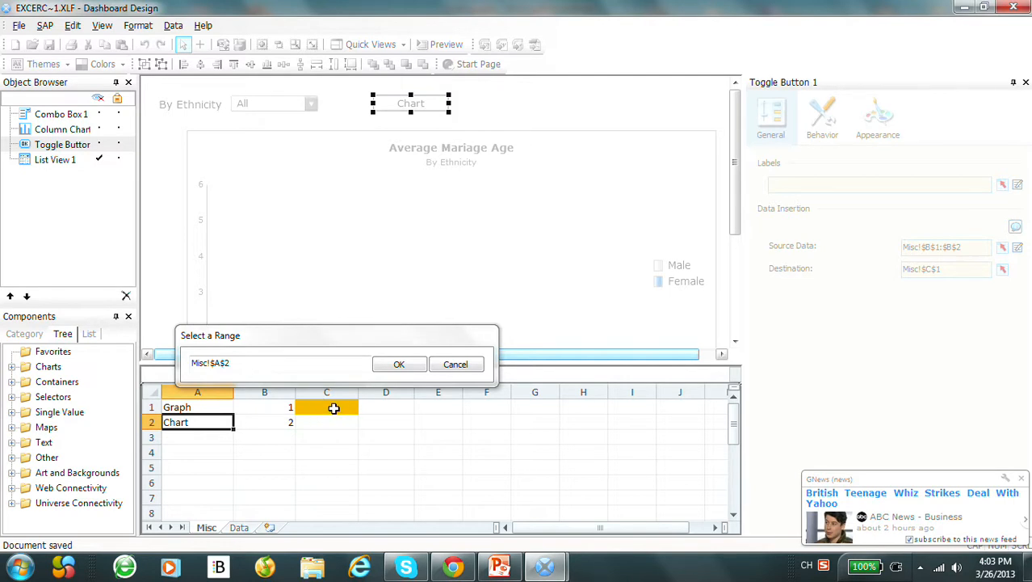
pyautogui.click(442, 366)
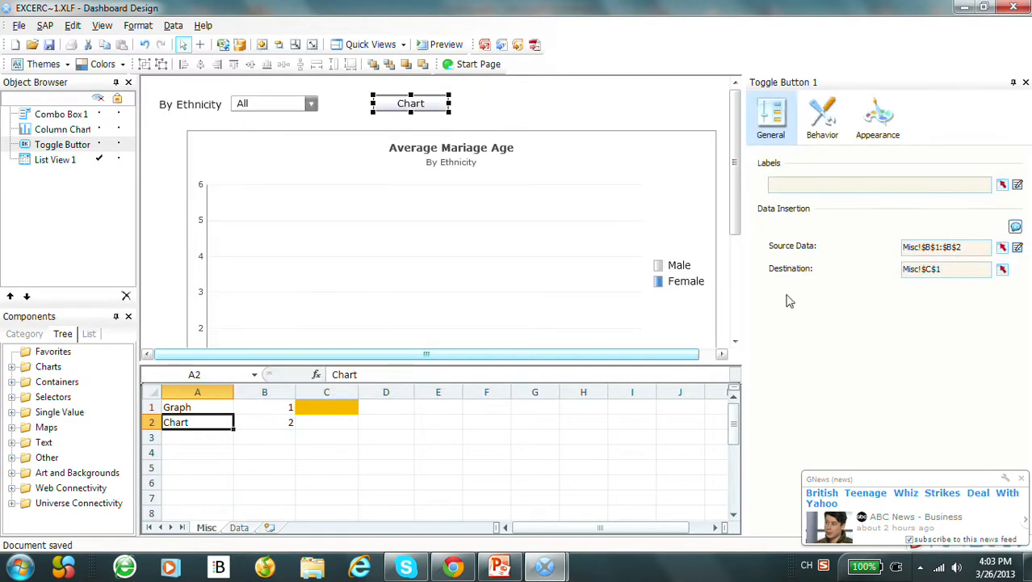
pyautogui.click(1002, 248)
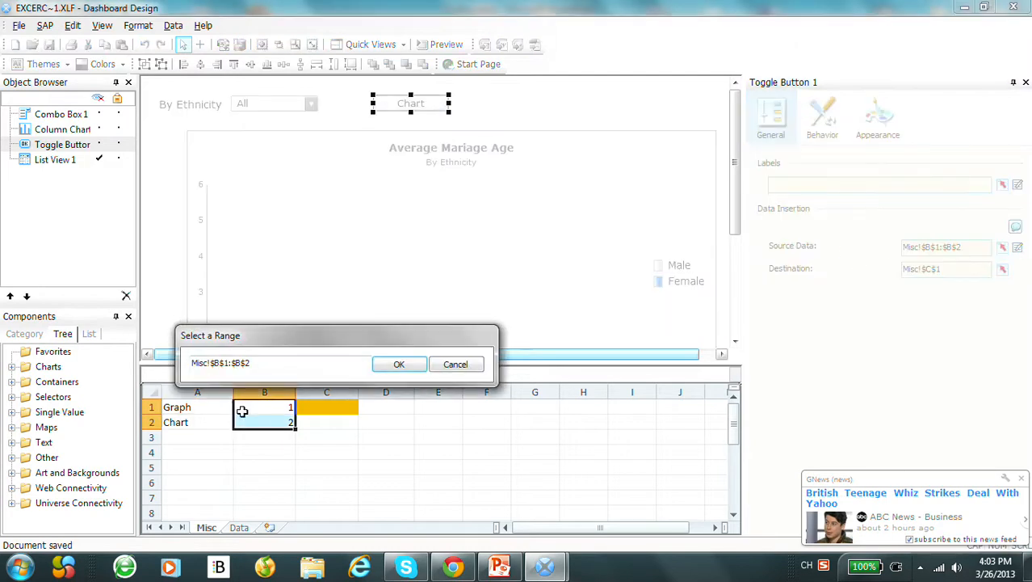
pyautogui.click(454, 365)
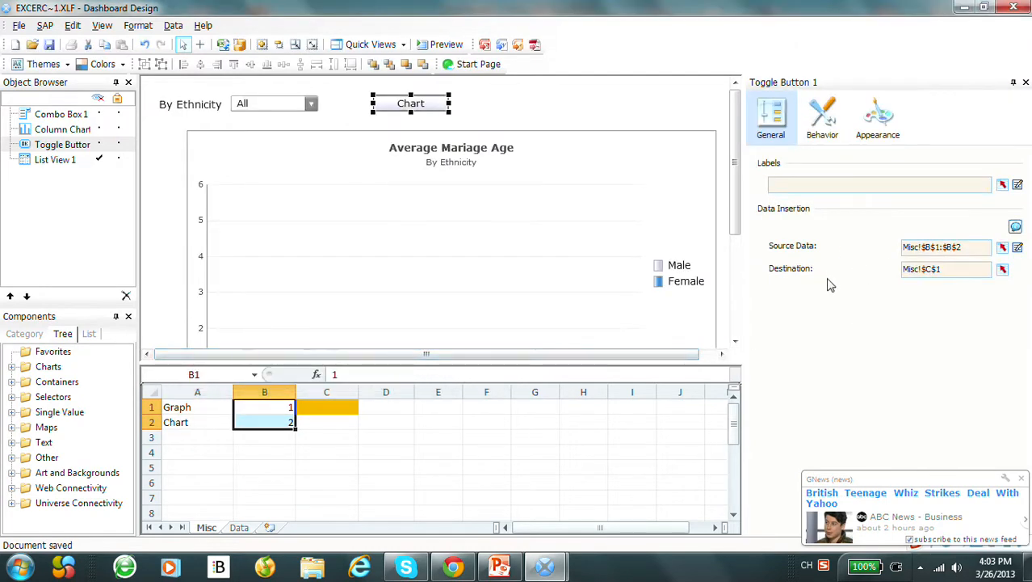
pyautogui.click(1002, 269)
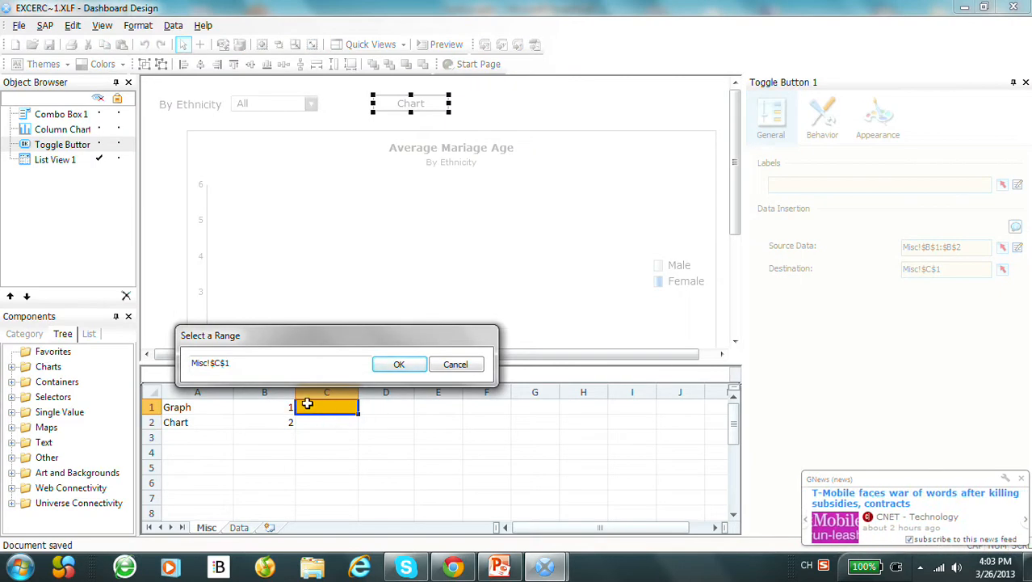
pyautogui.click(455, 365)
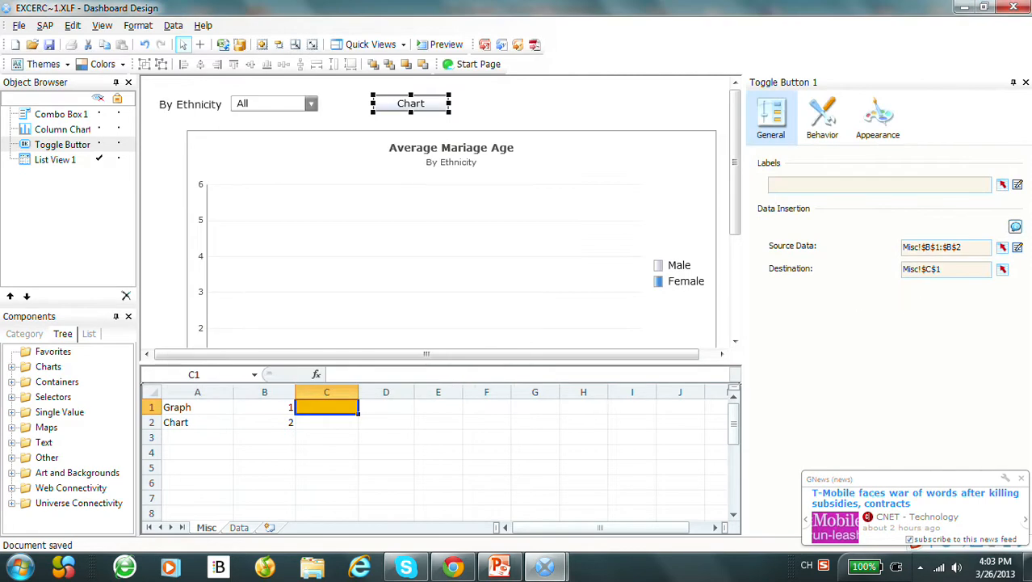
# Bind both the status and the key of the column chart's dynamic visibility to cell Misc!$C$1
pyautogui.click(457, 227)
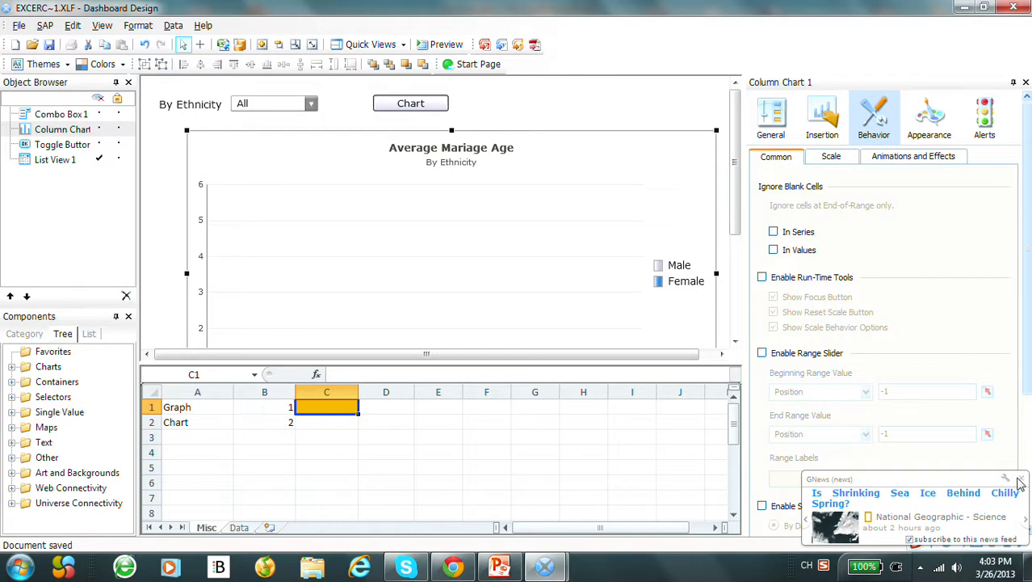
pyautogui.scroll(-5, 905, 460)
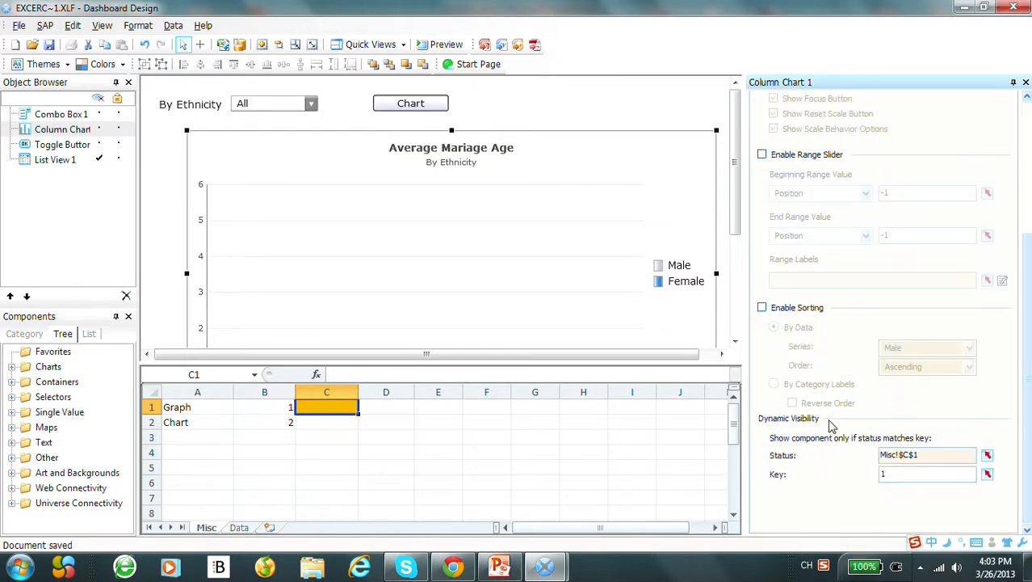
pyautogui.click(988, 456)
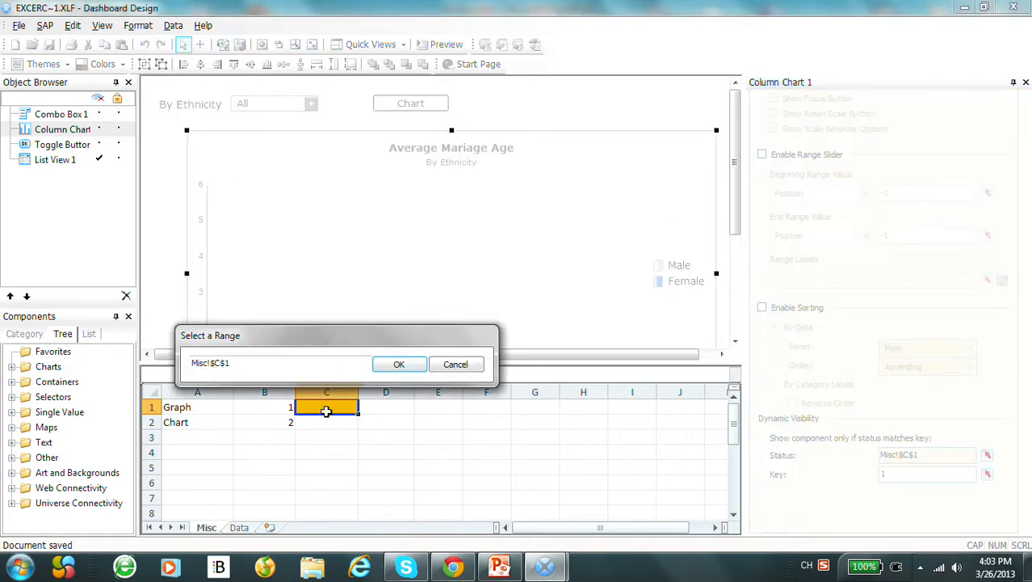
pyautogui.click(419, 372)
pyautogui.click(987, 475)
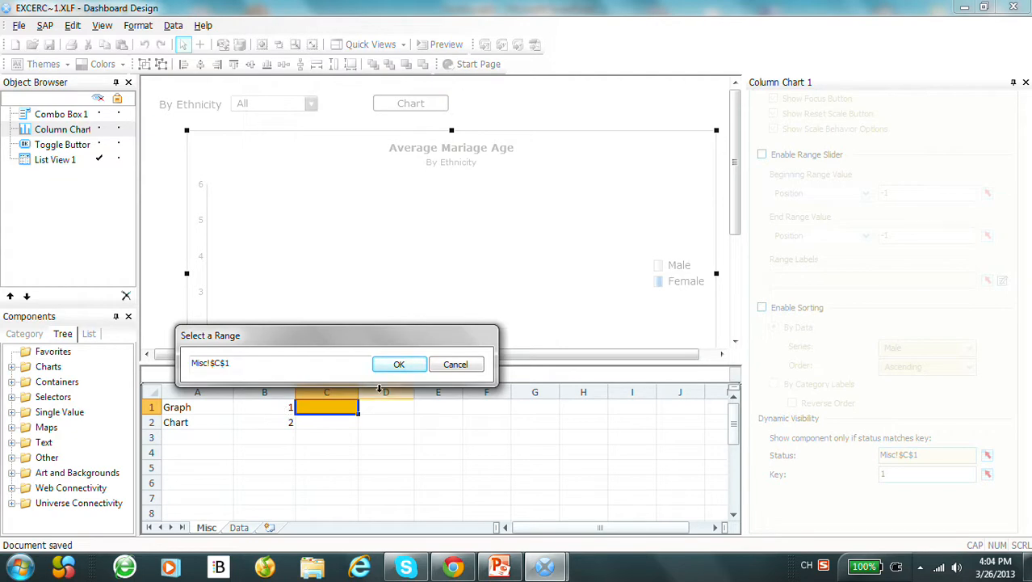
pyautogui.click(395, 363)
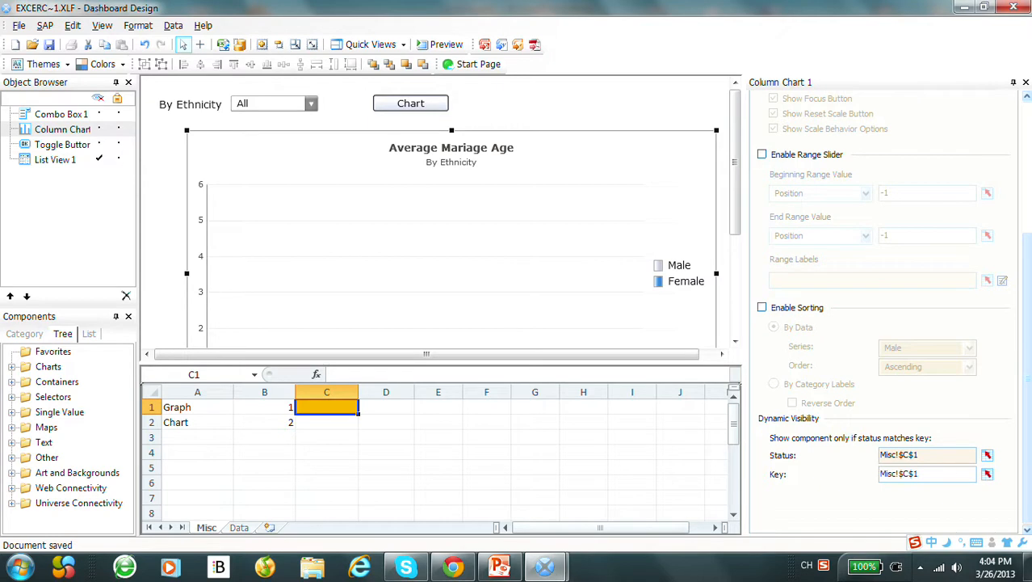
# Unhide the list view on the canvas and examine the cell range bound as its display data
pyautogui.click(99, 160)
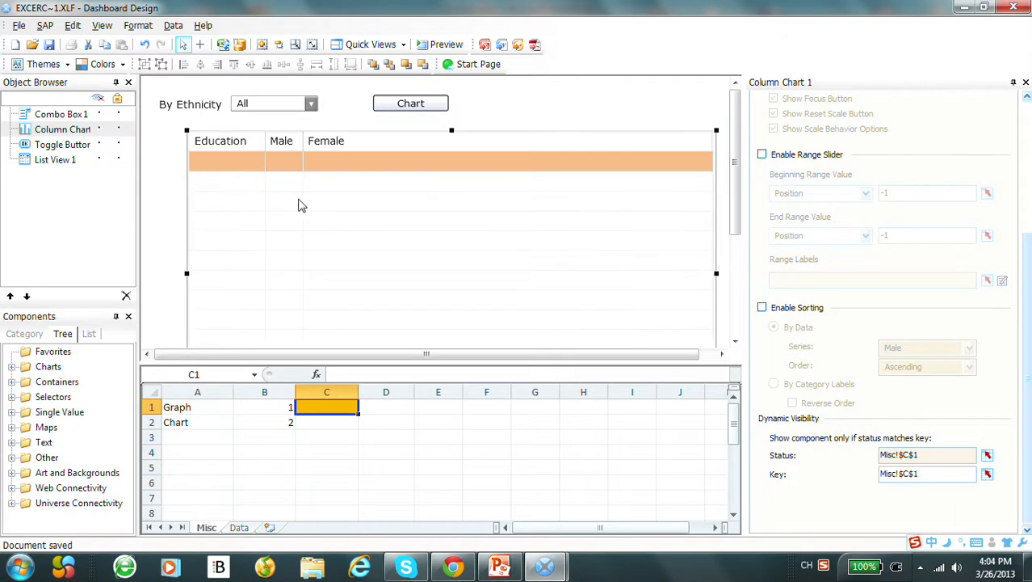
pyautogui.click(446, 222)
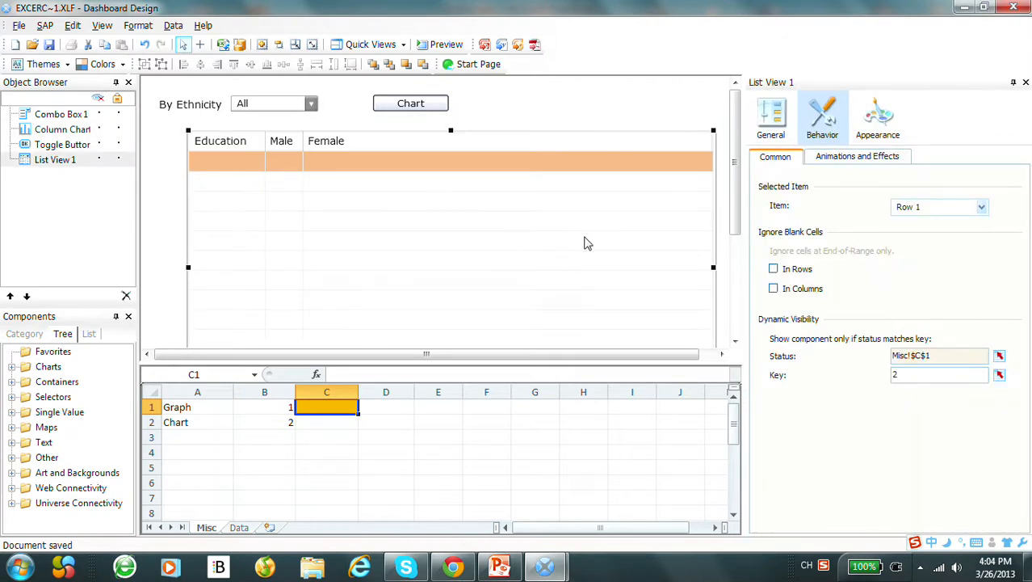
pyautogui.click(777, 131)
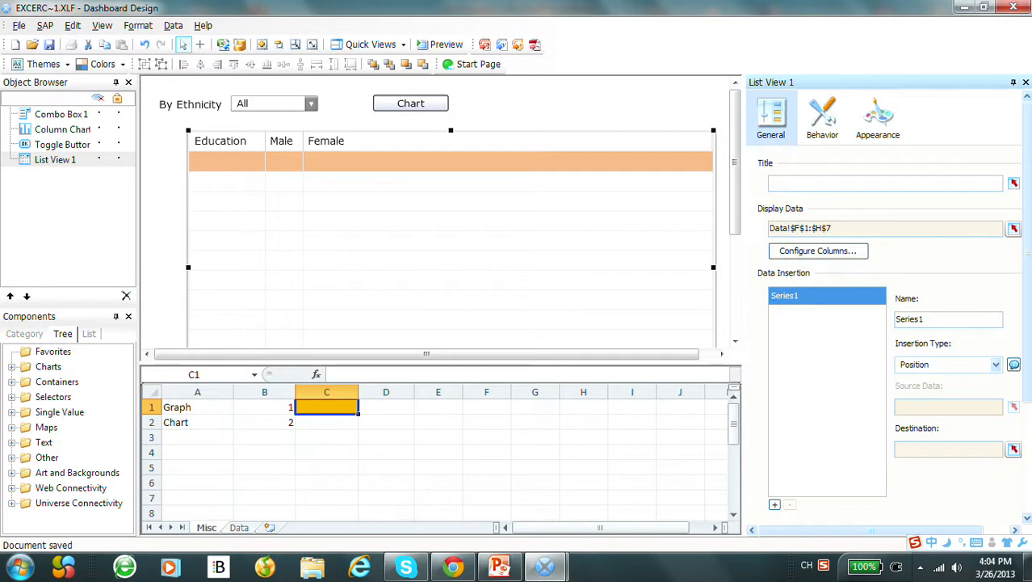
pyautogui.click(1013, 230)
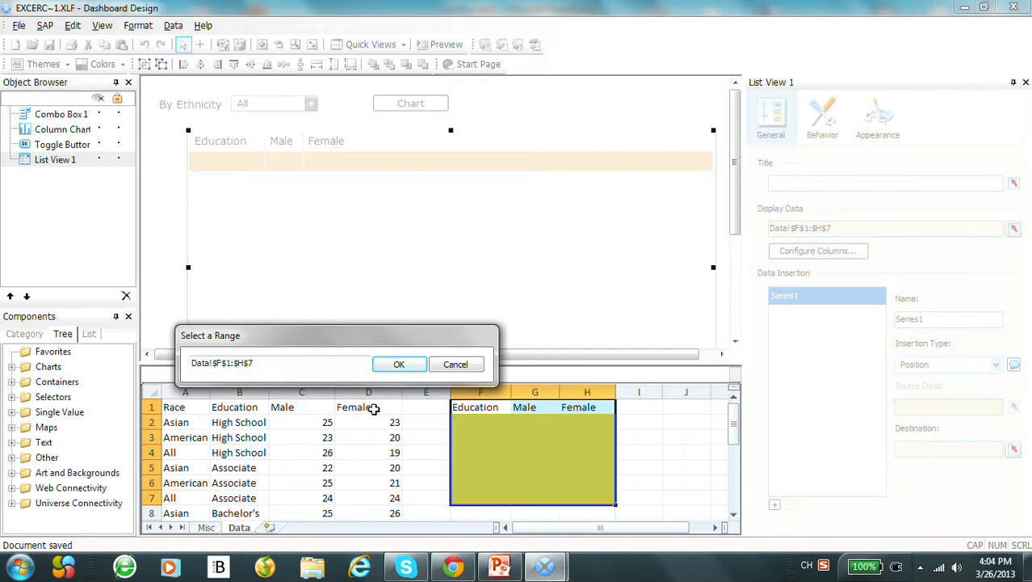
pyautogui.click(459, 363)
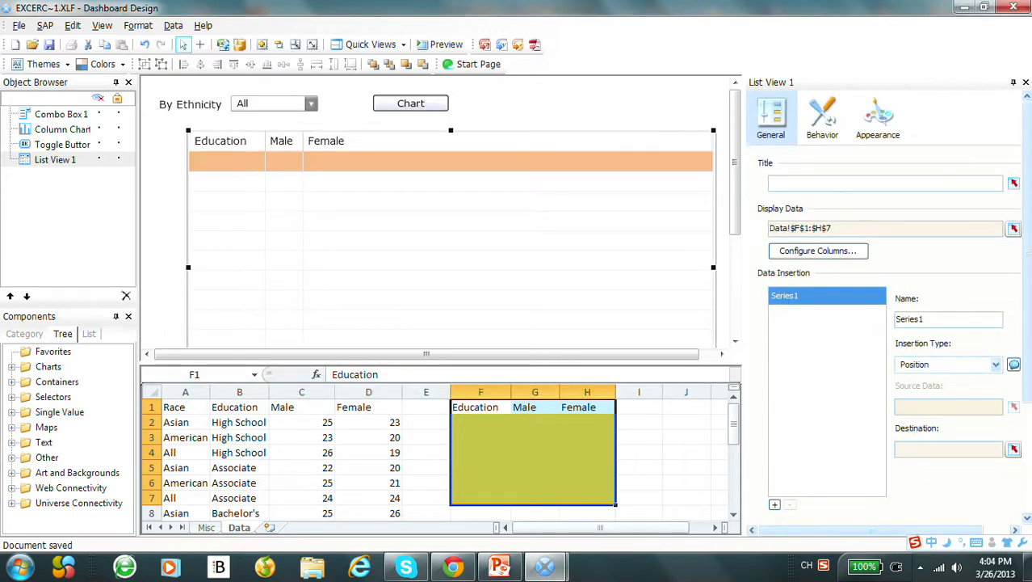
# Examine the list view's dynamic visibility status and key settings, cancelling each range selection
pyautogui.click(822, 121)
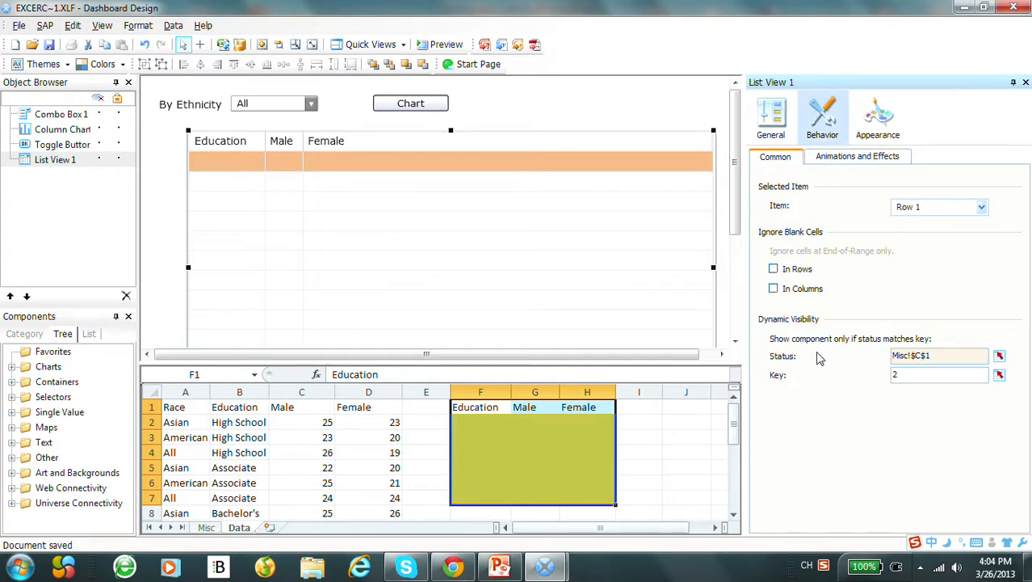
pyautogui.click(999, 356)
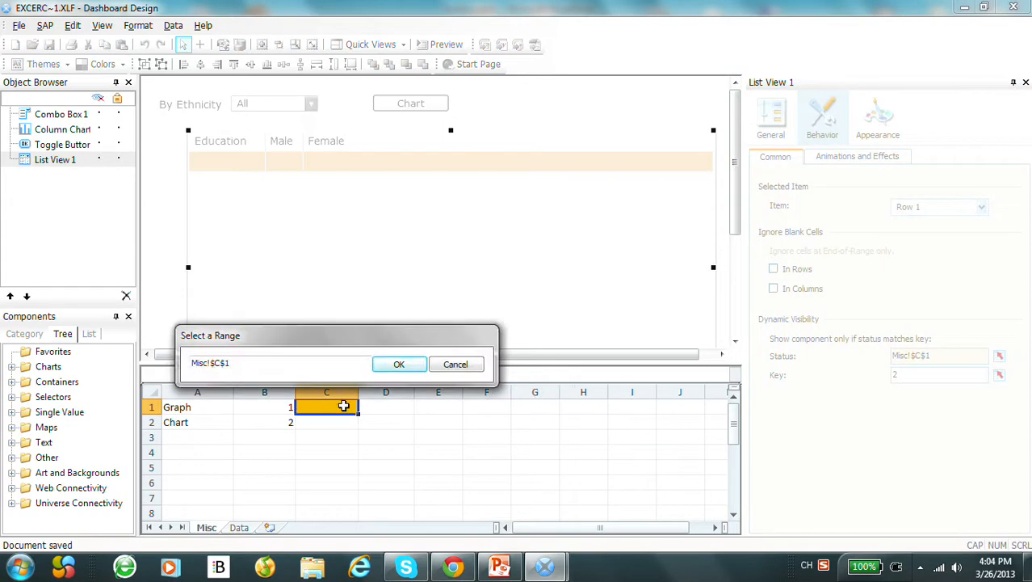
pyautogui.click(476, 364)
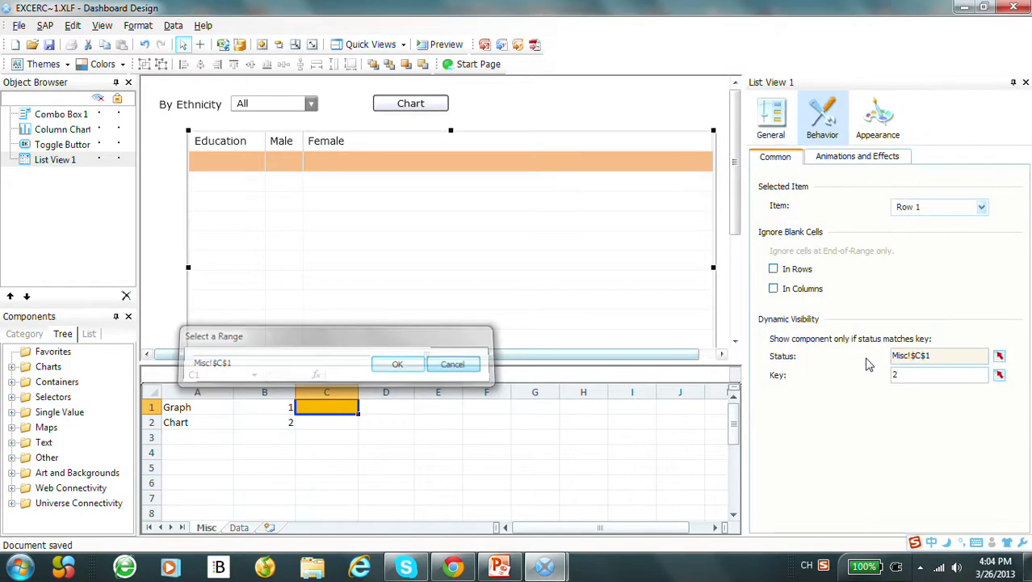
pyautogui.click(1000, 376)
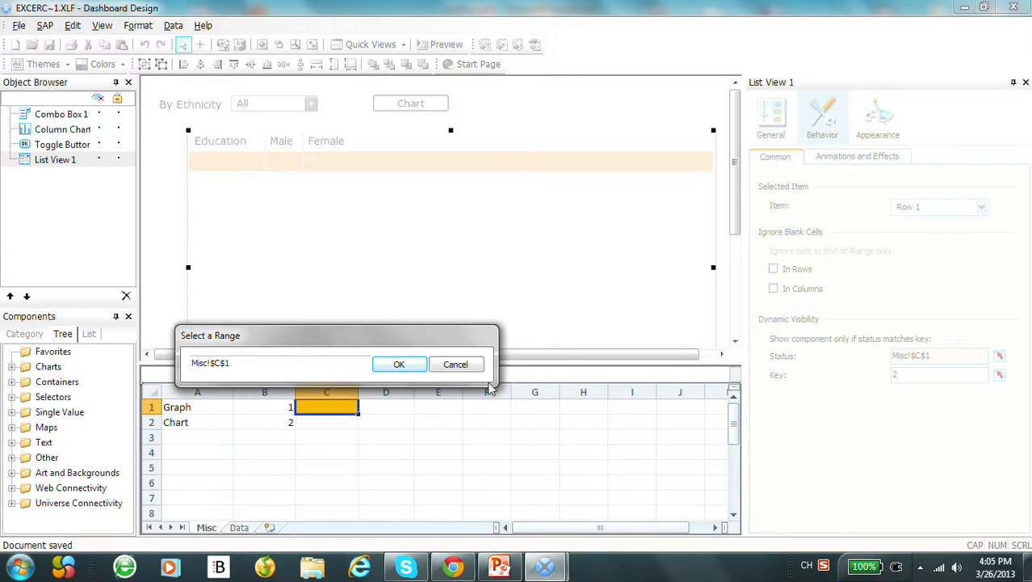
pyautogui.click(457, 364)
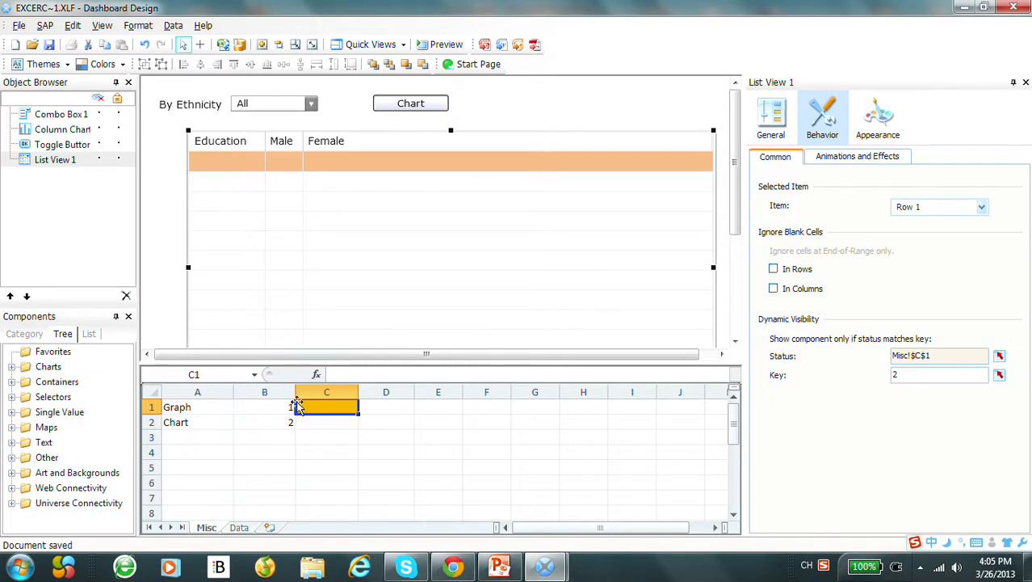
# Hide the list view on the design canvas to expose the column chart behind it
pyautogui.click(351, 440)
pyautogui.click(240, 437)
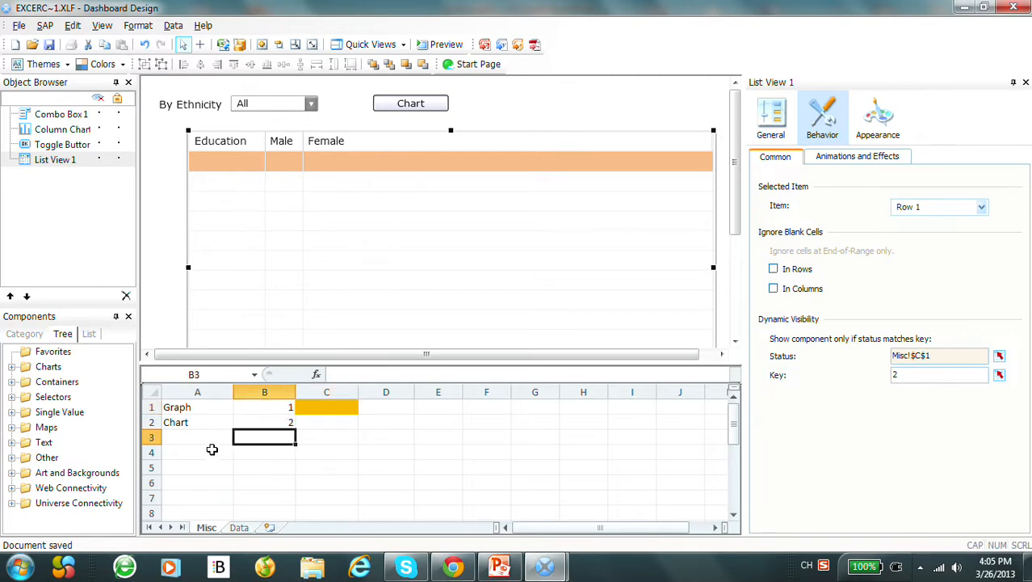
pyautogui.click(336, 464)
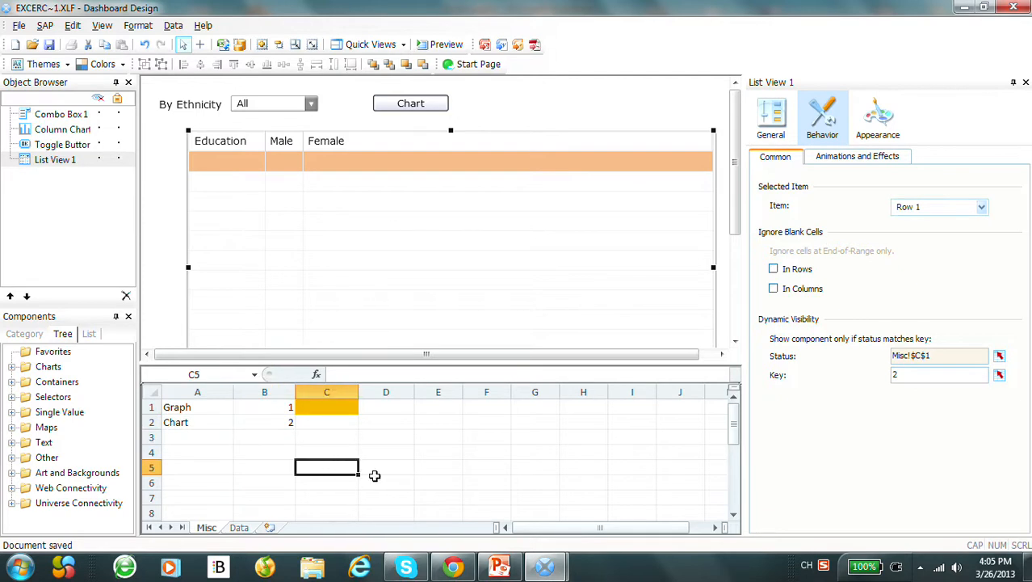
pyautogui.click(451, 480)
pyautogui.click(98, 159)
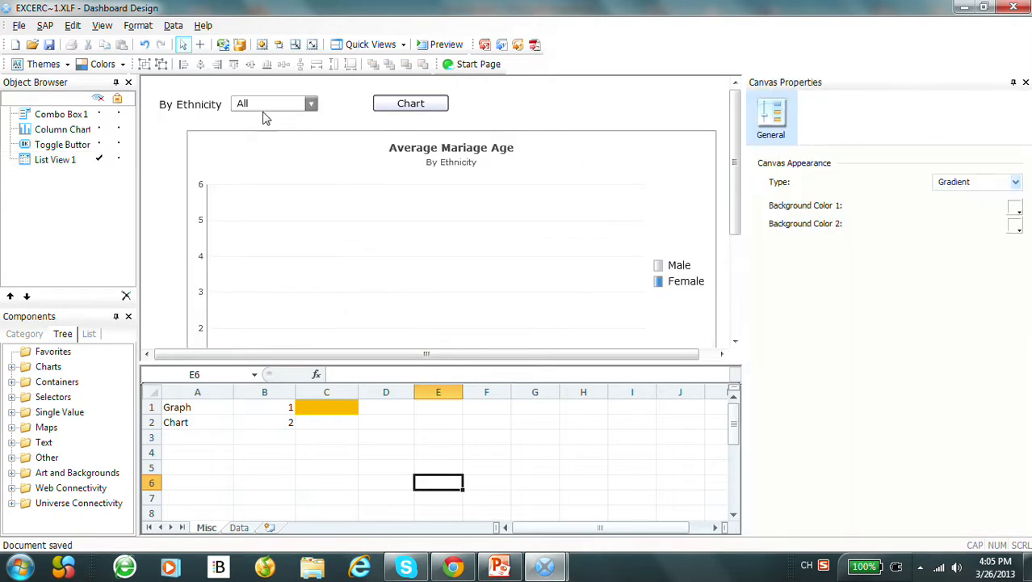
# Preview the dashboard and filter the column chart by the Asian ethnicity
pyautogui.click(443, 44)
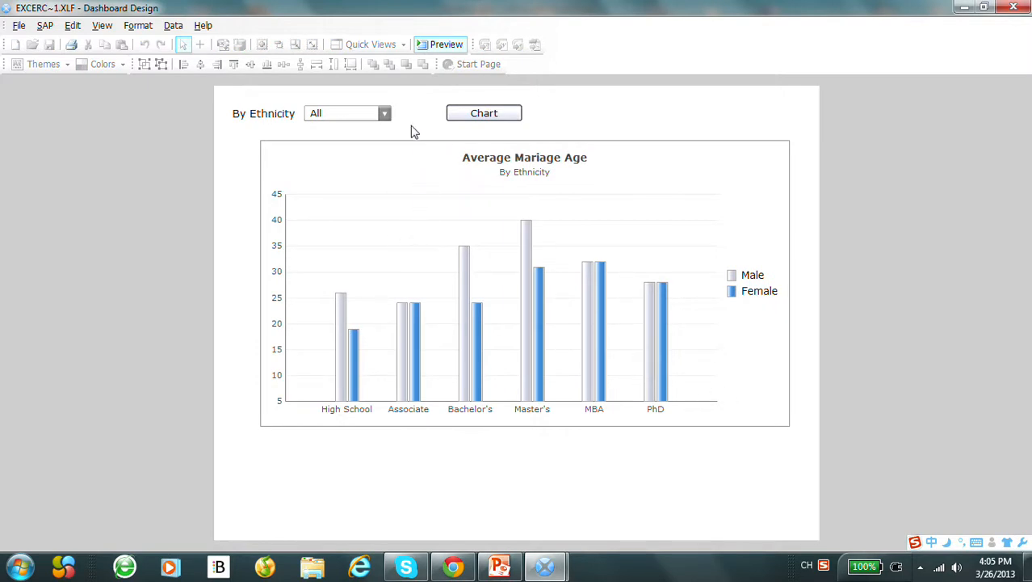
pyautogui.click(384, 116)
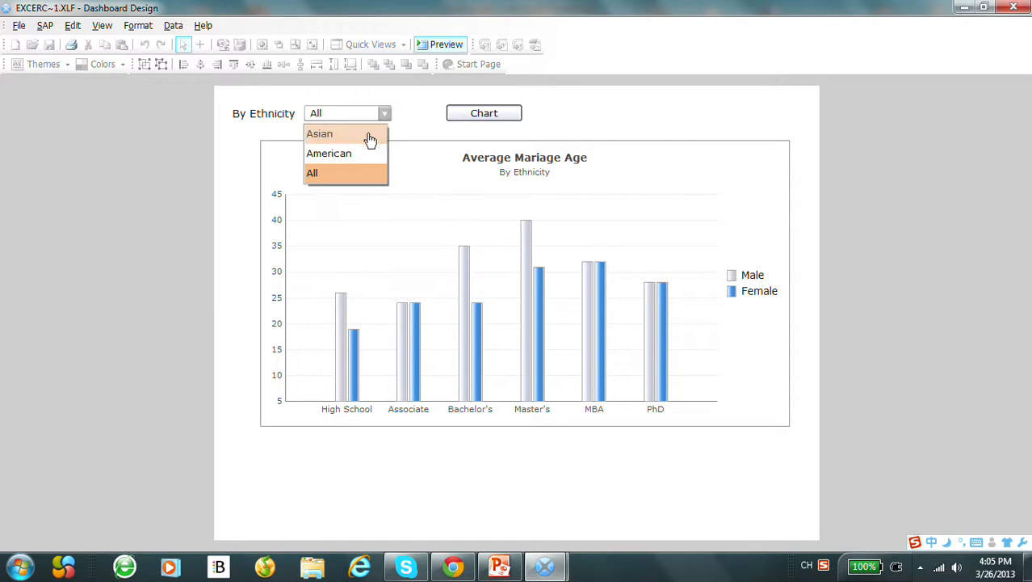
pyautogui.click(368, 134)
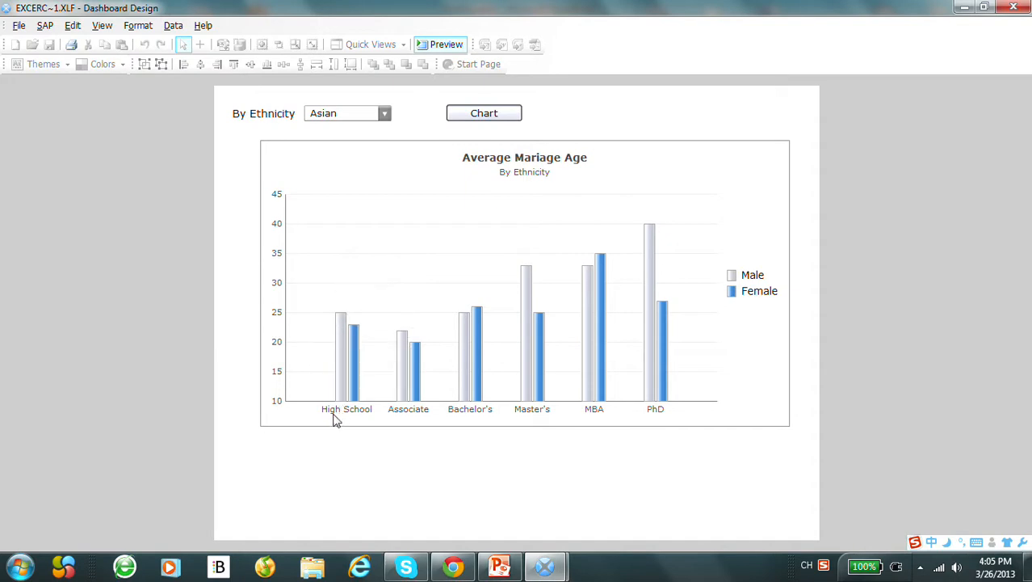
# Filter the previewed column chart by American and by All ethnicities, and switch the display to the list view
pyautogui.click(385, 113)
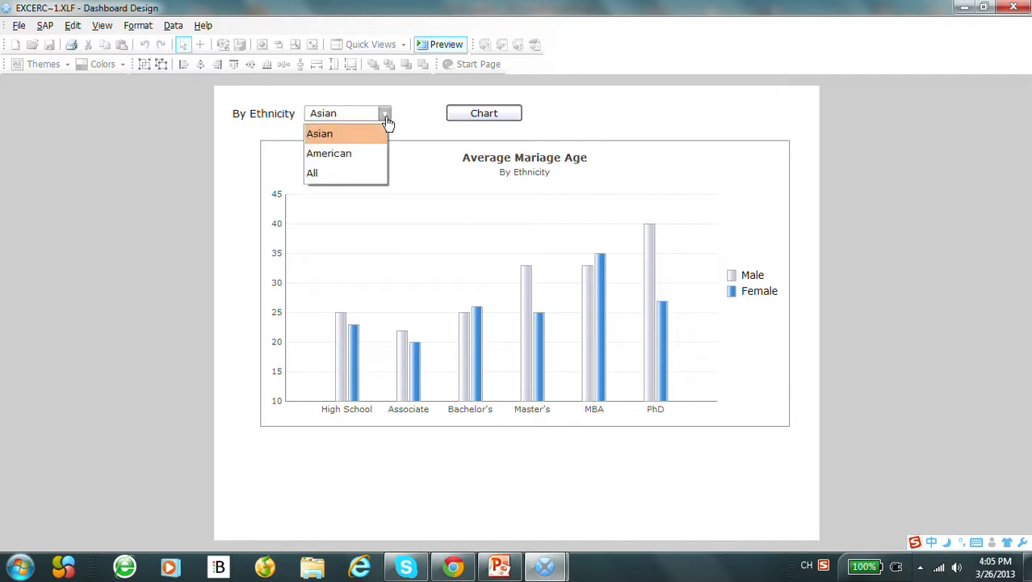
pyautogui.click(372, 153)
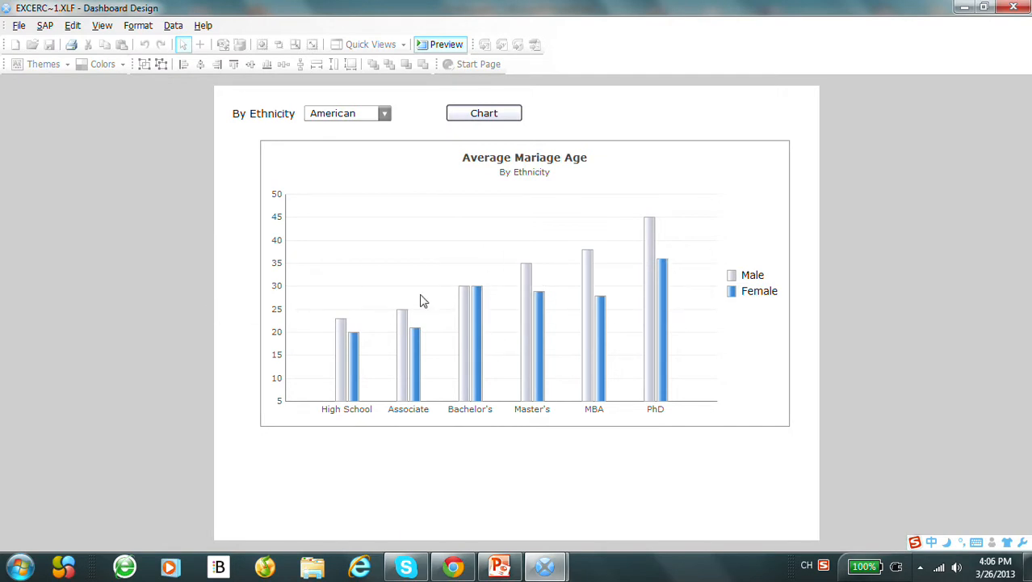
pyautogui.click(384, 114)
pyautogui.click(378, 173)
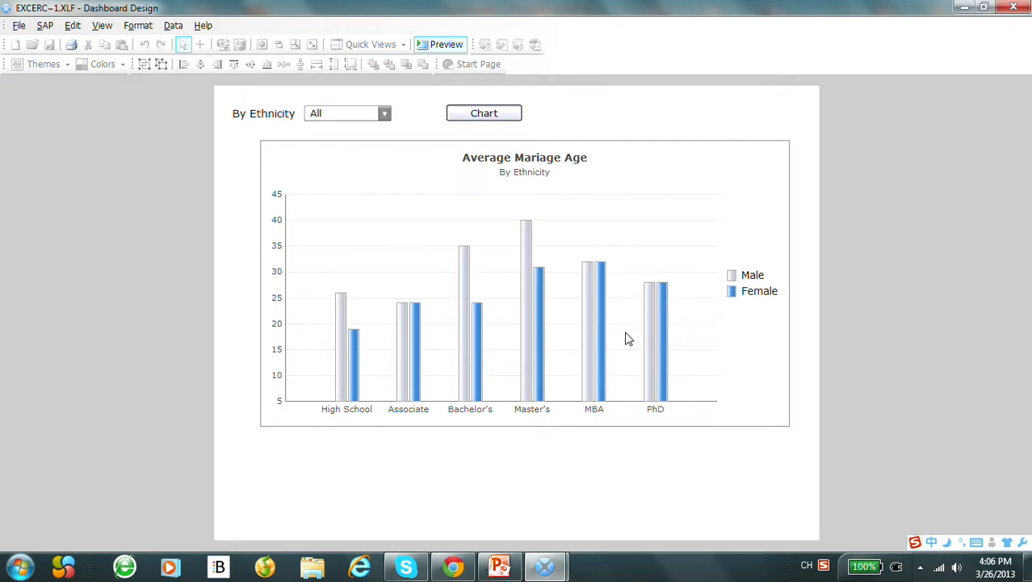
pyautogui.click(494, 116)
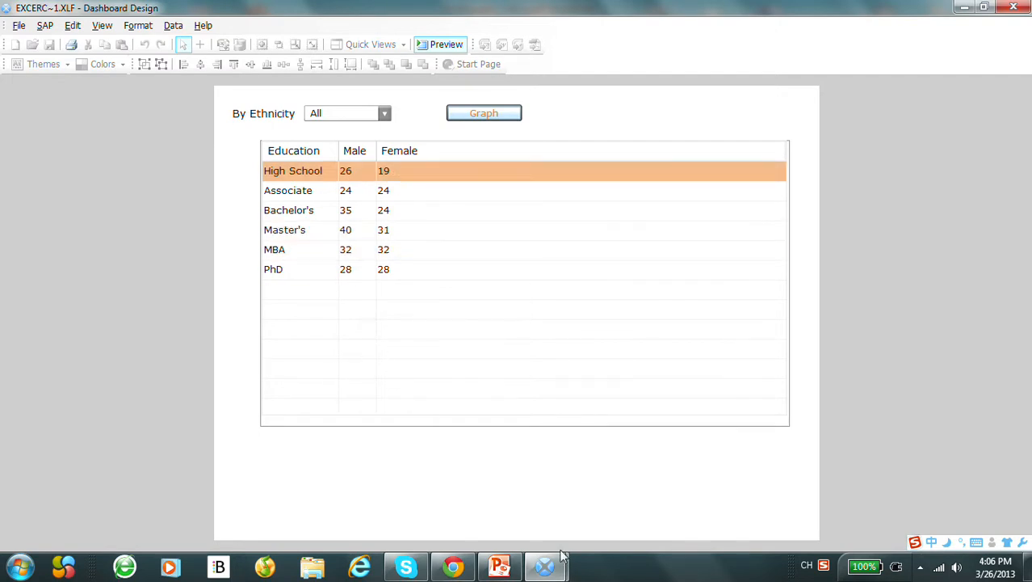
# Switch to the Xcelsius.pptx presentation in PowerPoint and run the slide show from slide 26 to the completed exercise preview
pyautogui.click(499, 565)
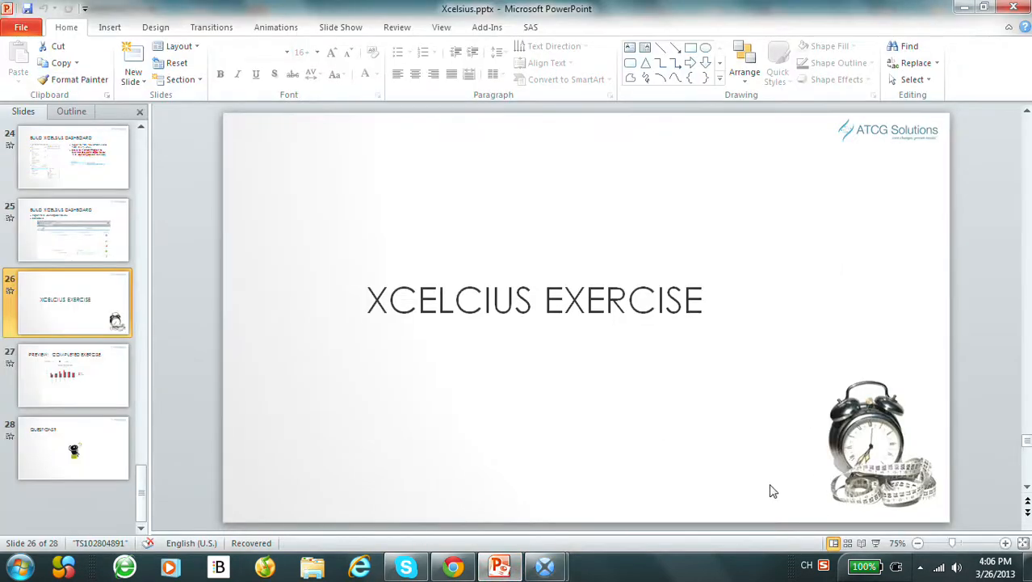
pyautogui.click(875, 543)
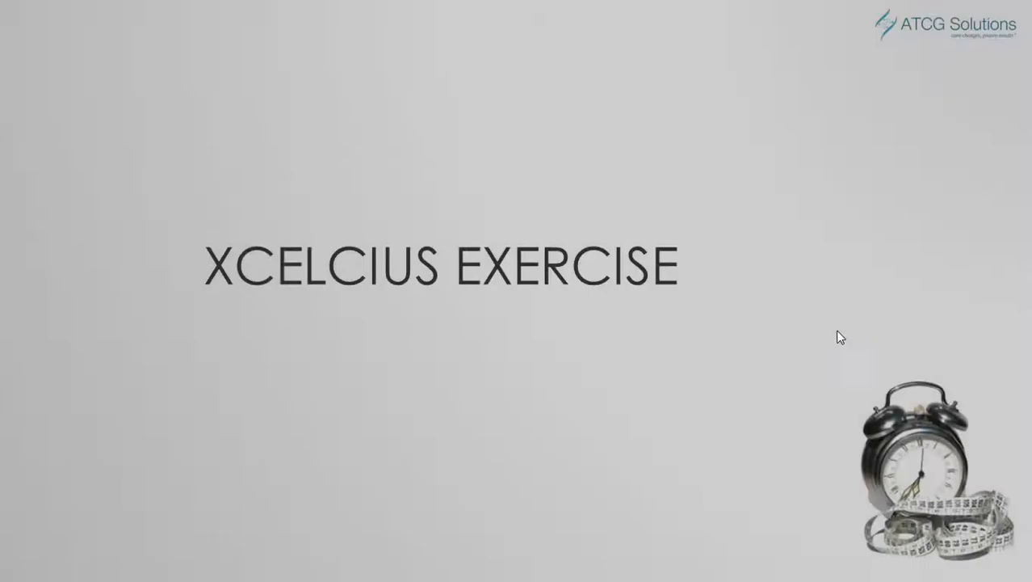
pyautogui.press('Right')
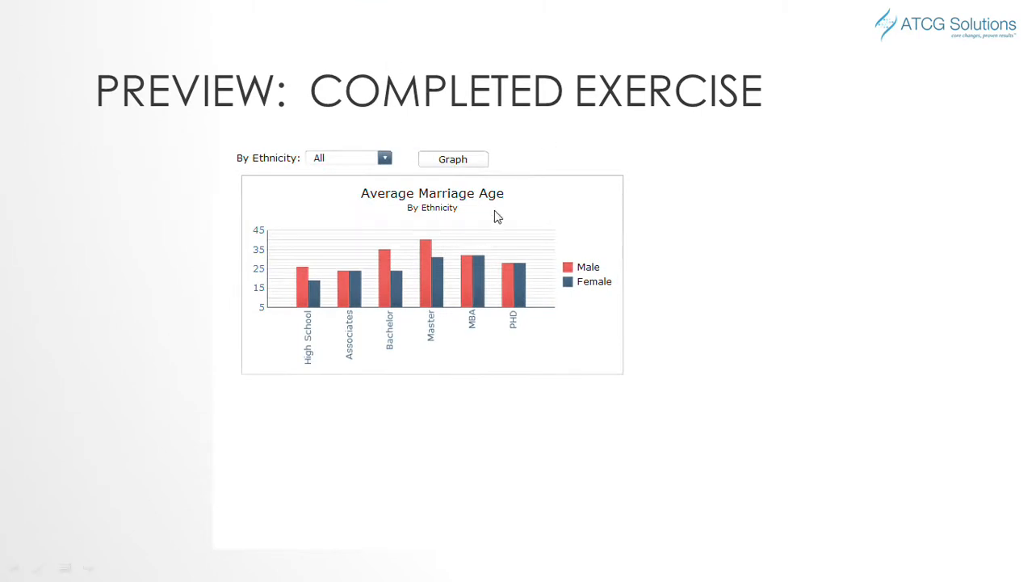
# Filter the slide's embedded marriage age dashboard by Asian, American and All ethnicities in turn
pyautogui.click(385, 159)
pyautogui.click(380, 170)
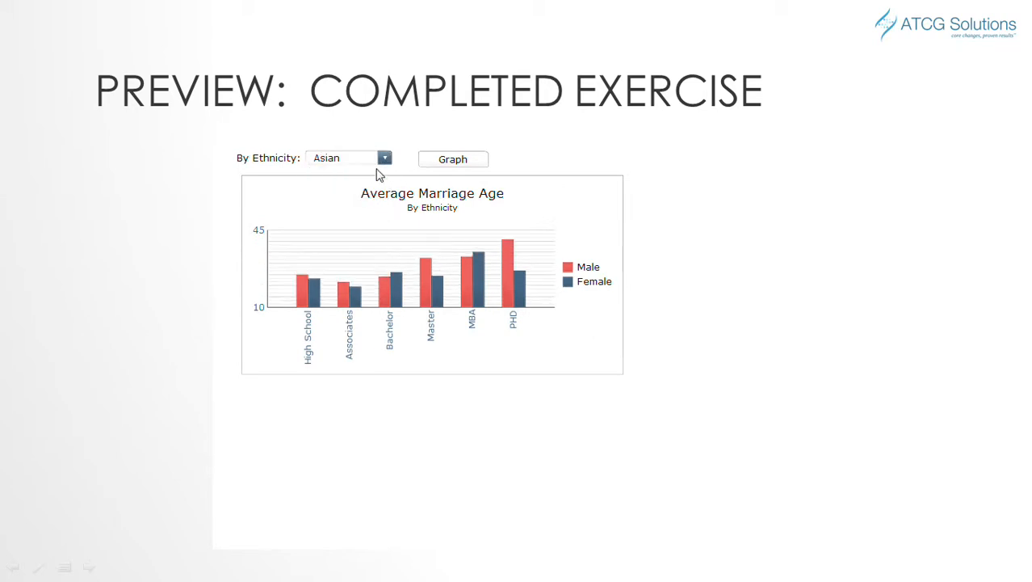
pyautogui.click(385, 158)
pyautogui.click(361, 195)
pyautogui.click(385, 158)
pyautogui.click(361, 213)
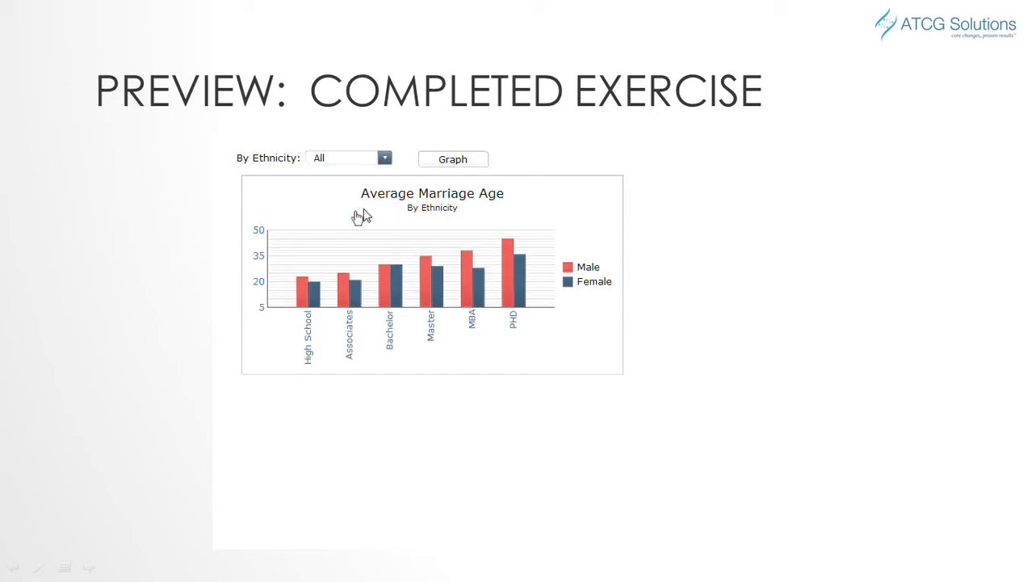
# Toggle the embedded dashboard to its alternate view and back to the column chart, and advance to the Questions slide
pyautogui.click(444, 161)
pyautogui.click(457, 160)
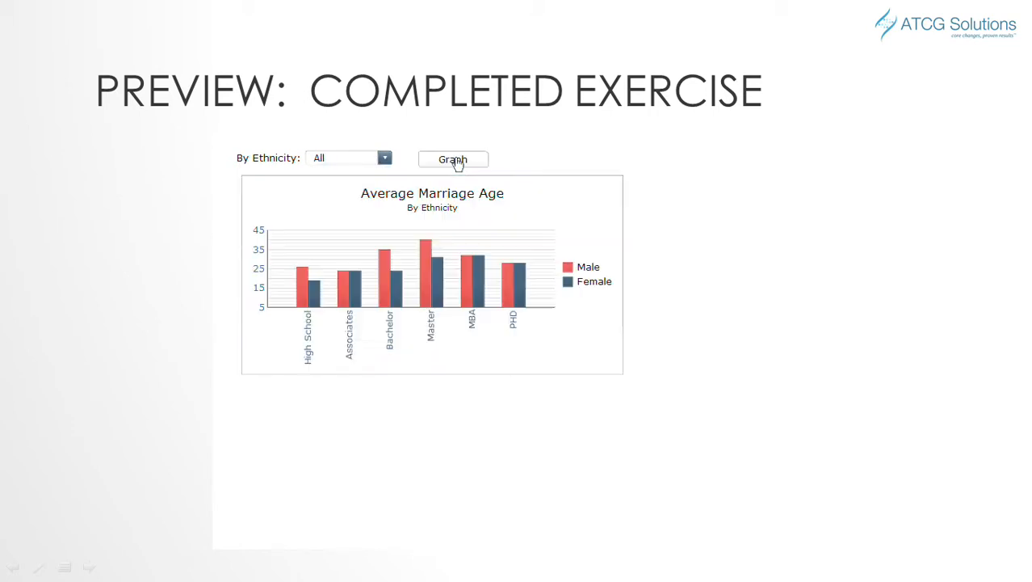
pyautogui.click(855, 258)
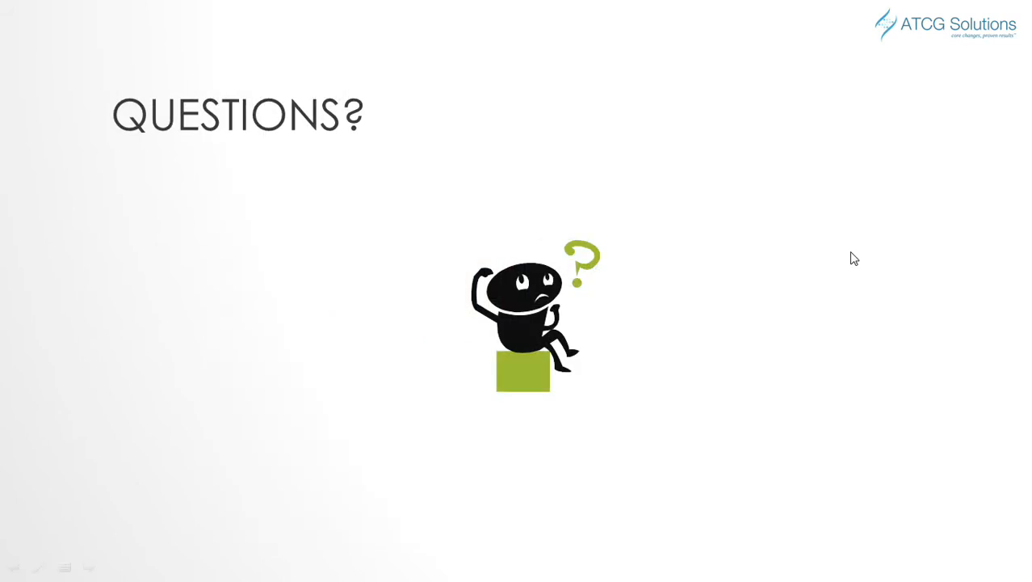